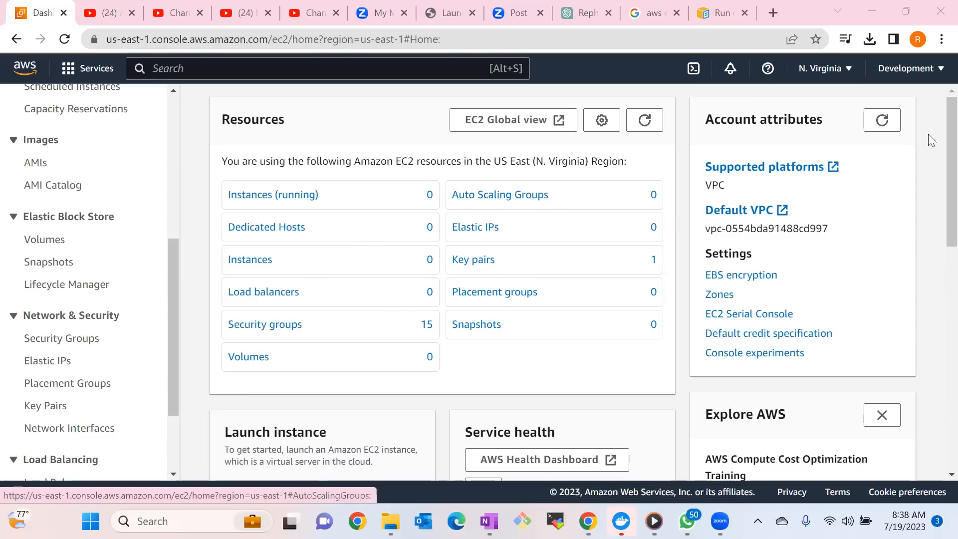
Search the AWS services for ec2 and open the EC2 service.
{"action": "scroll", "coordinate": [936, 165], "scroll_direction": "down", "scroll_amount": 2}
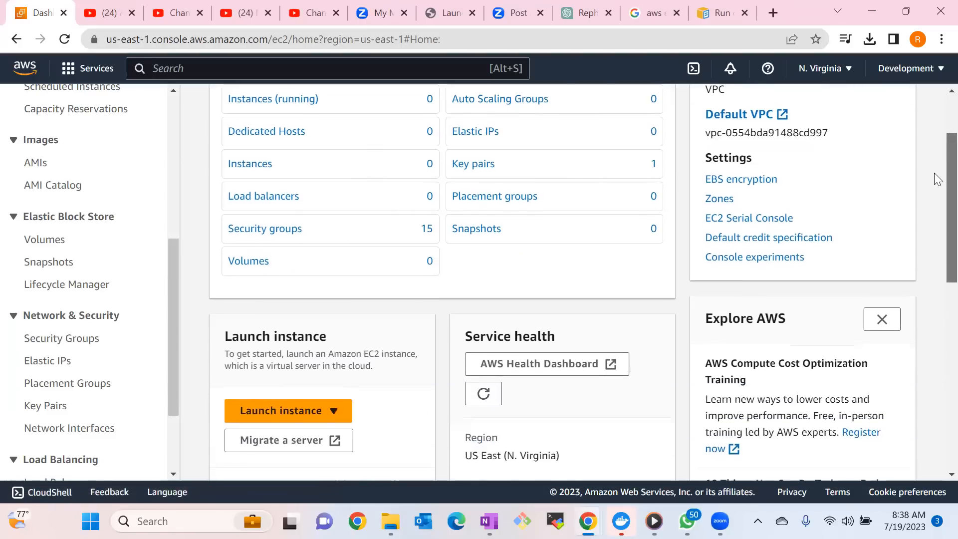
{"action": "scroll", "coordinate": [937, 178], "scroll_direction": "up", "scroll_amount": 2}
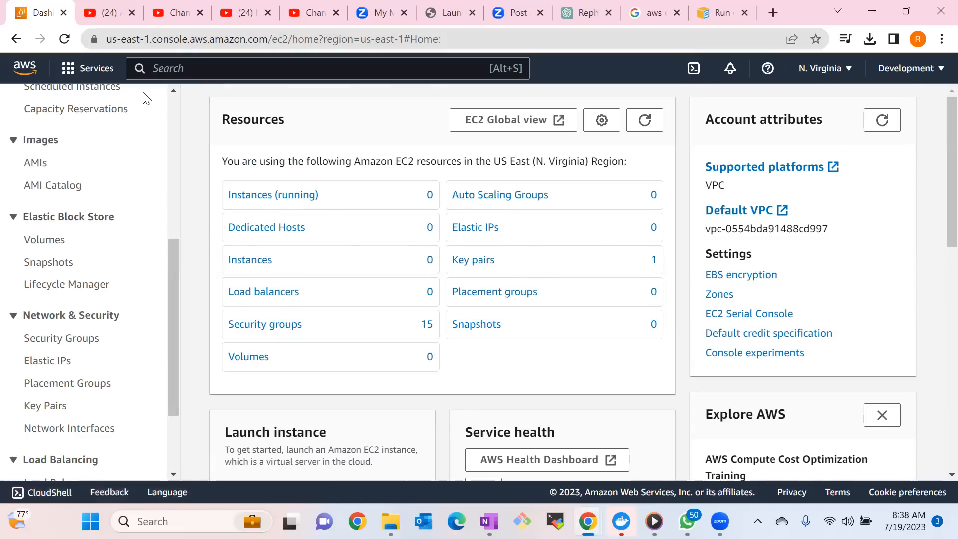
{"action": "left_click", "coordinate": [112, 77]}
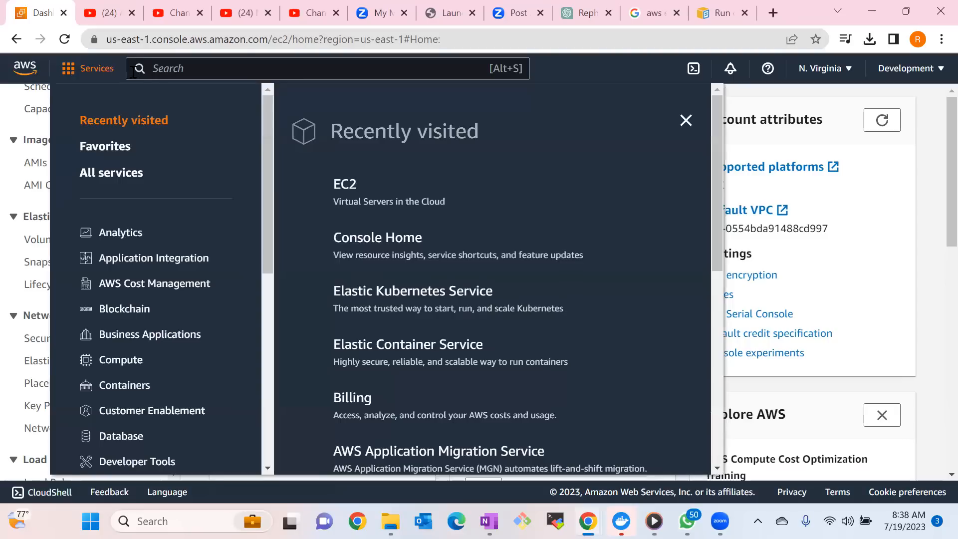
{"action": "left_click", "coordinate": [184, 67]}
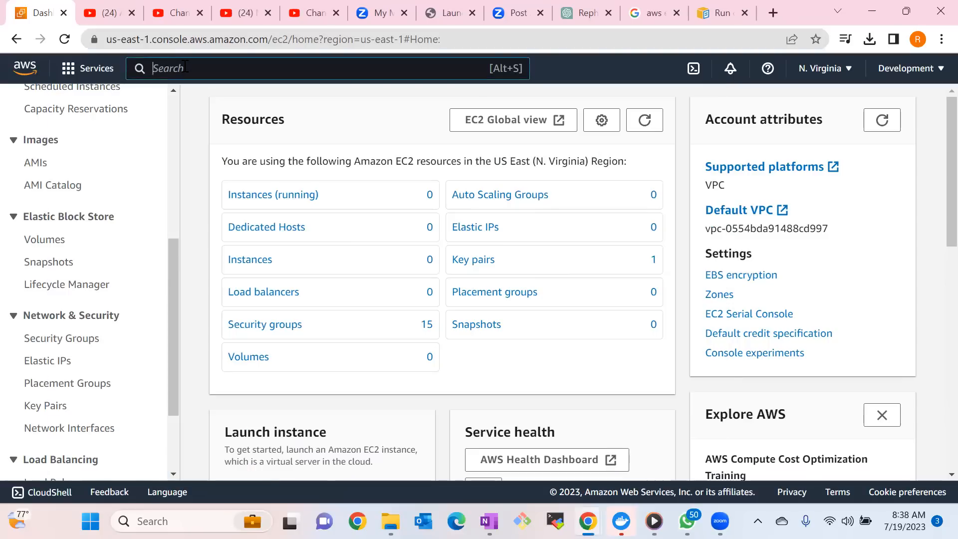
{"action": "type", "text": "ec2"}
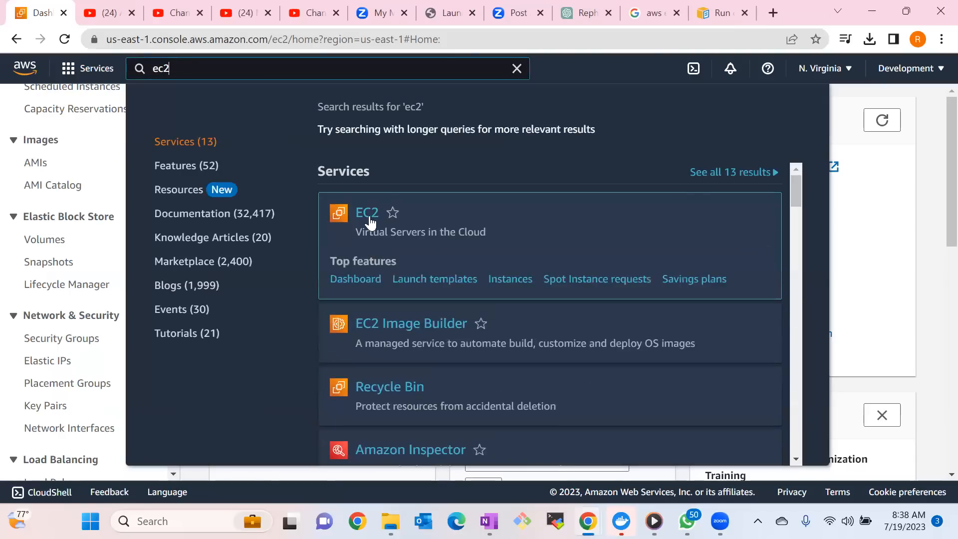
{"action": "left_click", "coordinate": [368, 213]}
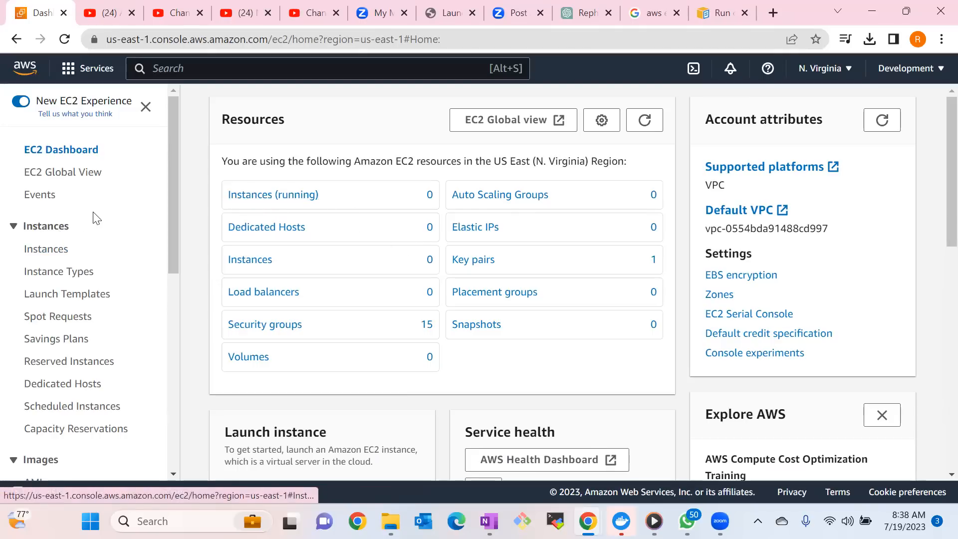
Start launching a new instance from the Instances list and name it Test-server.
{"action": "left_click", "coordinate": [46, 249]}
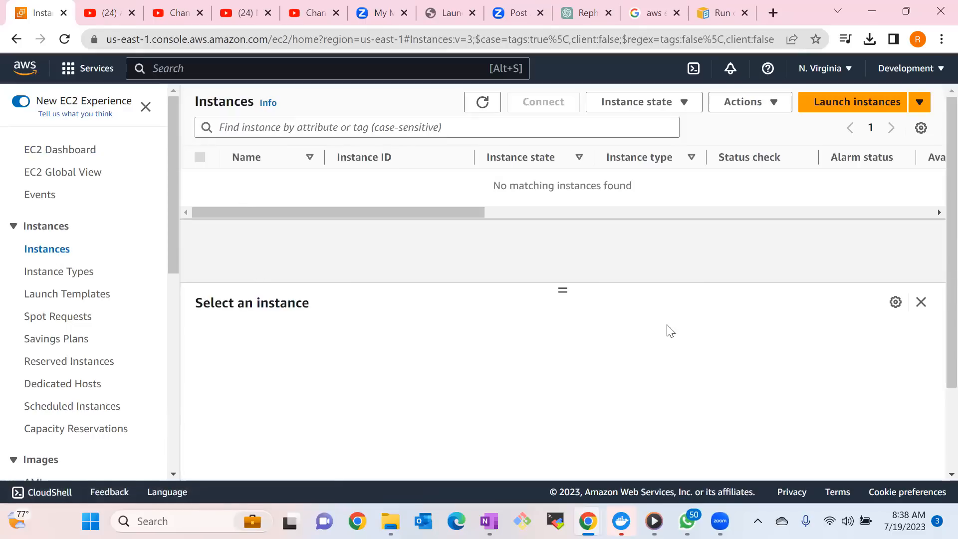
{"action": "left_click", "coordinate": [858, 105]}
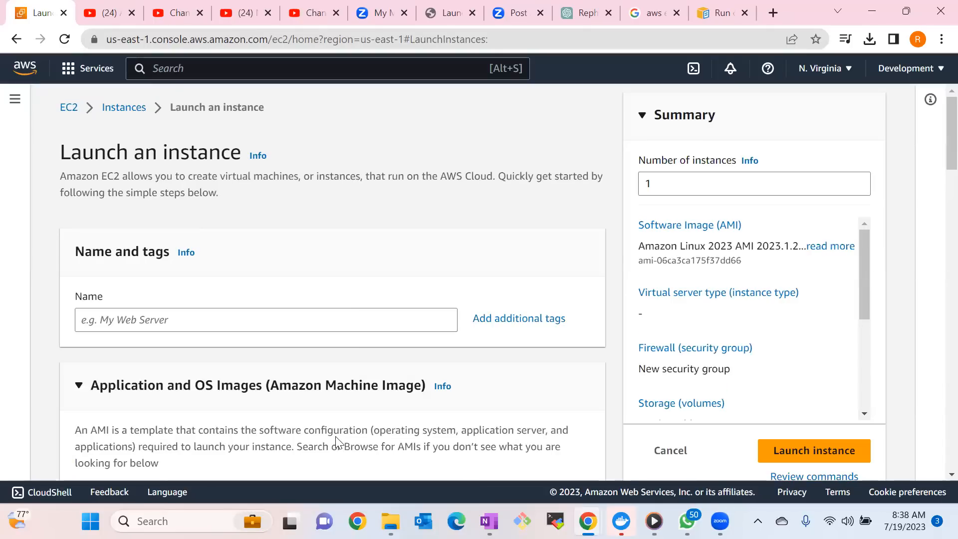
{"action": "left_click", "coordinate": [143, 321]}
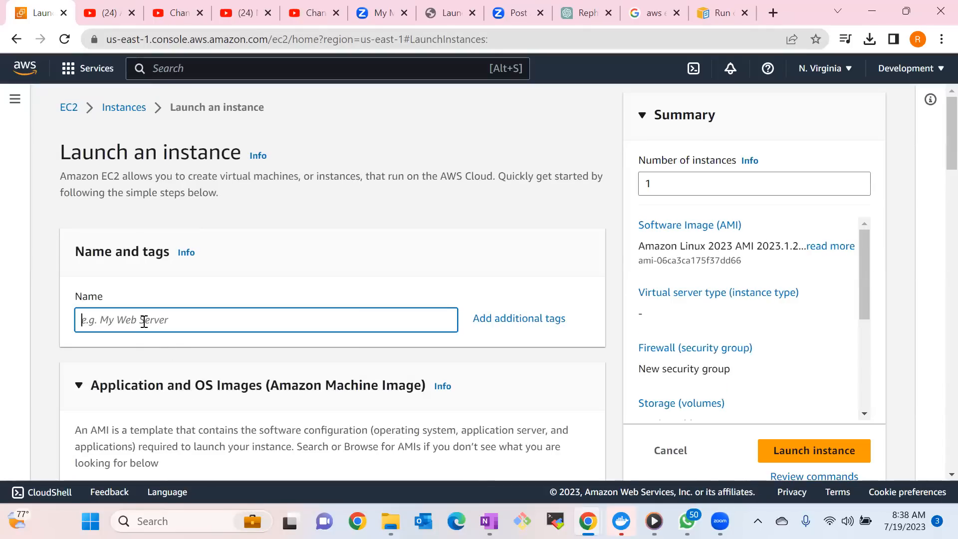
{"action": "type", "text": "T"}
{"action": "type", "text": "est"}
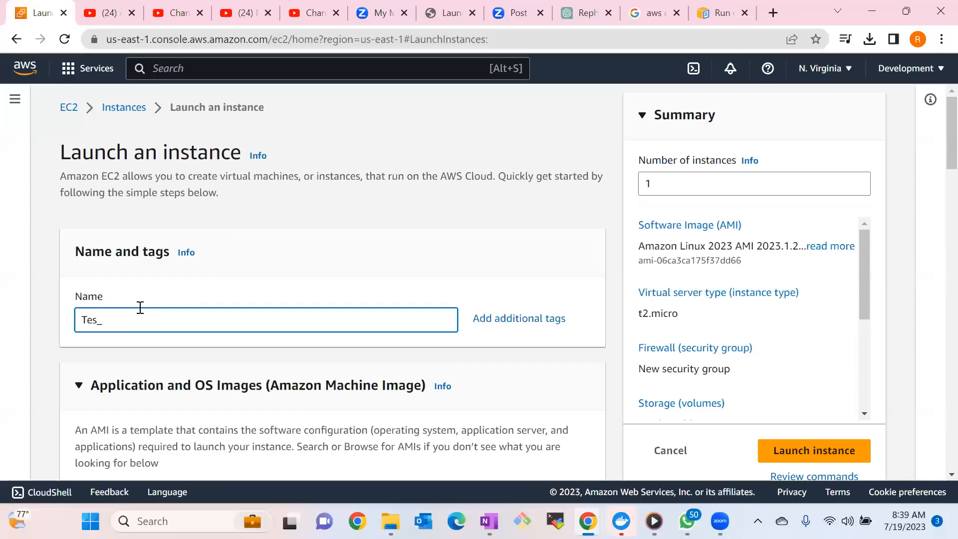
{"action": "key", "text": "BackSpace"}
{"action": "type", "text": "T"}
{"action": "key", "text": "BackSpace"}
{"action": "type", "text": "t-SER"}
{"action": "key", "text": "BackSpace"}
{"action": "key", "text": "BackSpace"}
{"action": "key", "text": "BackSpace"}
{"action": "type", "text": "server"}
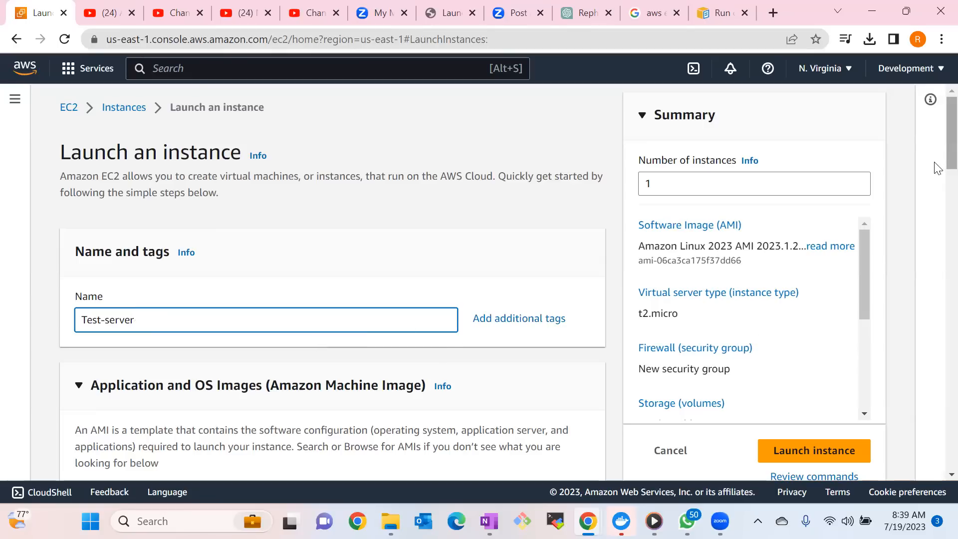
Look through the available Amazon Linux machine images without changing the selected AMI.
{"action": "scroll", "coordinate": [937, 174], "scroll_direction": "down", "scroll_amount": 1}
{"action": "scroll", "coordinate": [937, 180], "scroll_direction": "down", "scroll_amount": 4}
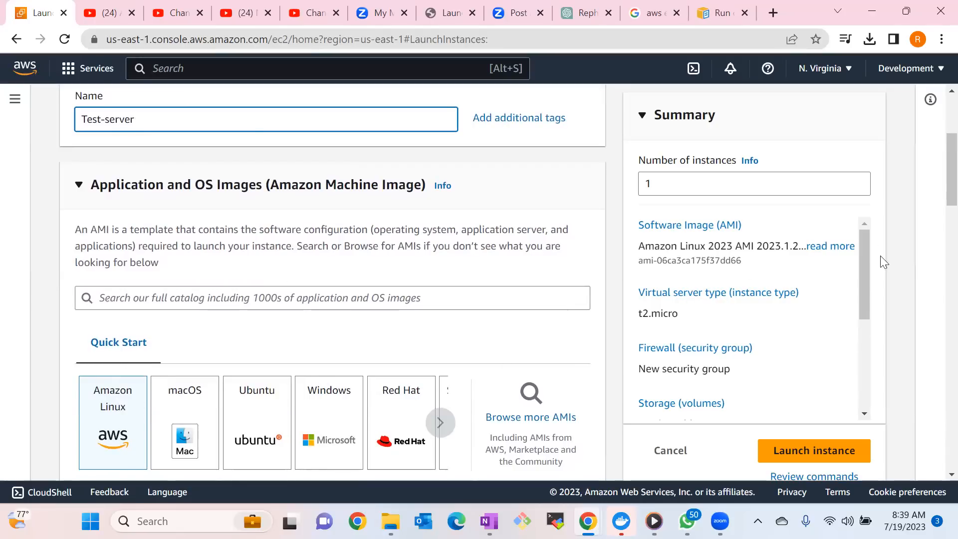
{"action": "scroll", "coordinate": [936, 190], "scroll_direction": "down", "scroll_amount": 1}
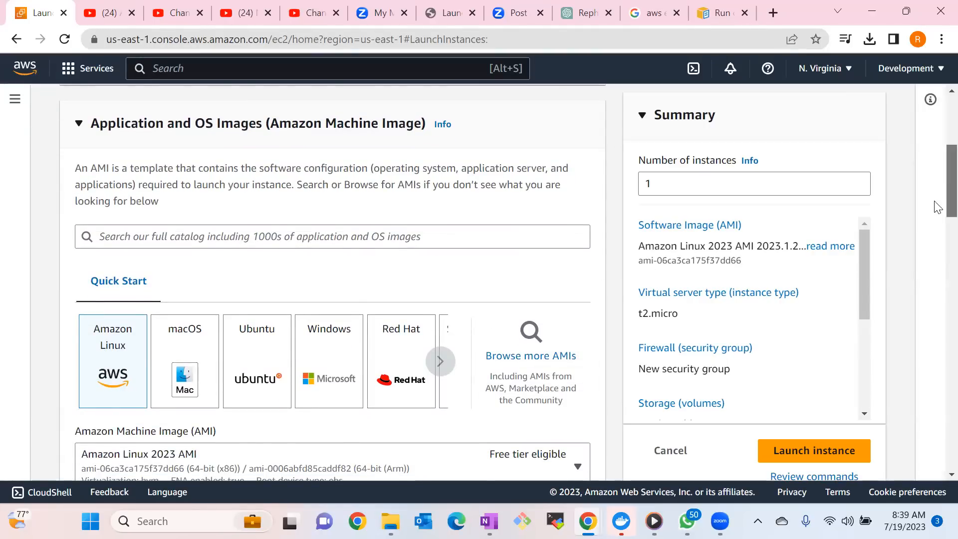
{"action": "scroll", "coordinate": [937, 210], "scroll_direction": "down", "scroll_amount": 3}
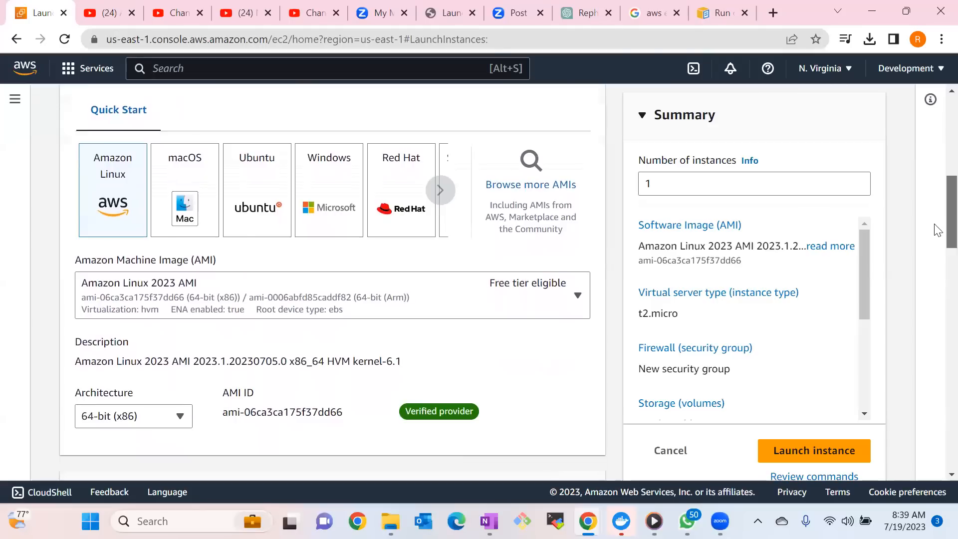
{"action": "left_click", "coordinate": [579, 298]}
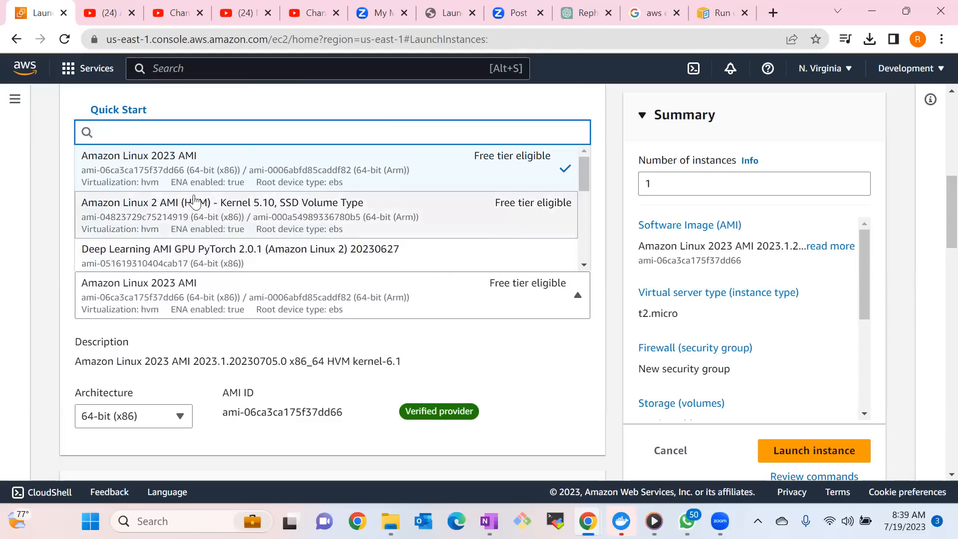
{"action": "left_click", "coordinate": [583, 266]}
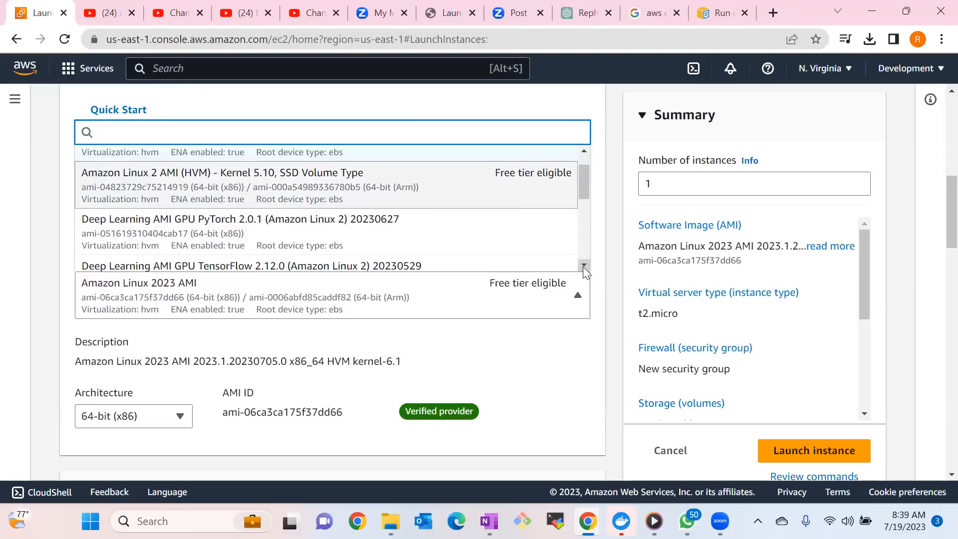
{"action": "left_click", "coordinate": [557, 351]}
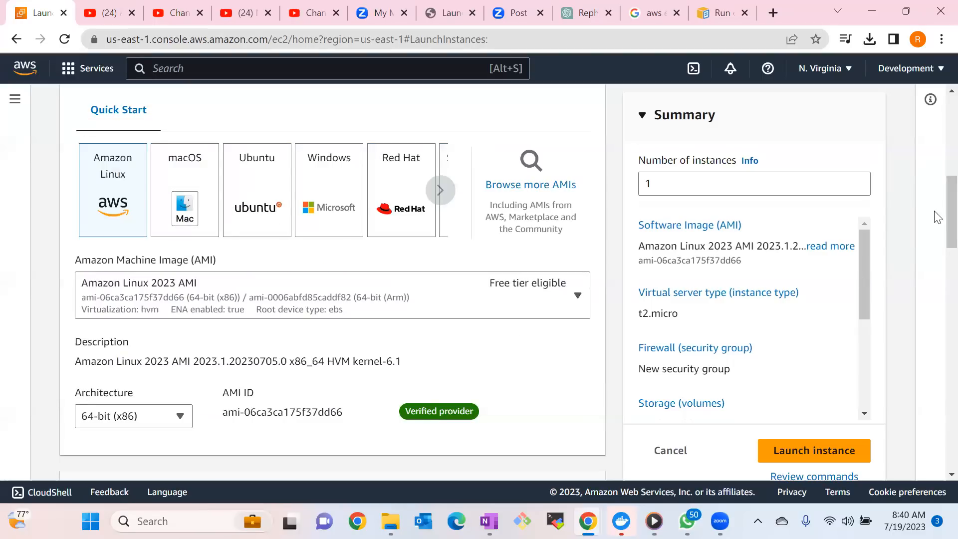
Review the instance type, the existing key pairs and the options for creating a new key pair.
{"action": "scroll", "coordinate": [938, 217], "scroll_direction": "down", "scroll_amount": 1}
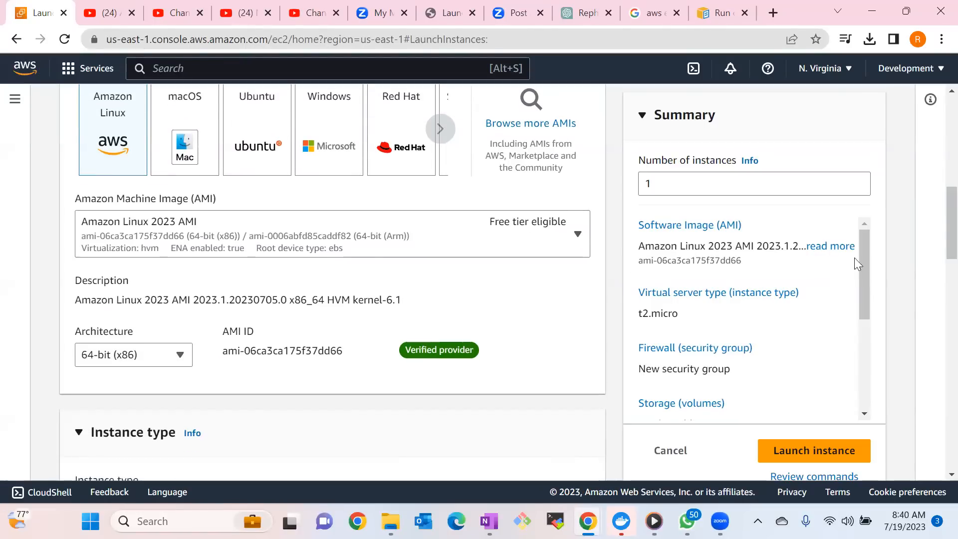
{"action": "scroll", "coordinate": [938, 239], "scroll_direction": "down", "scroll_amount": 4}
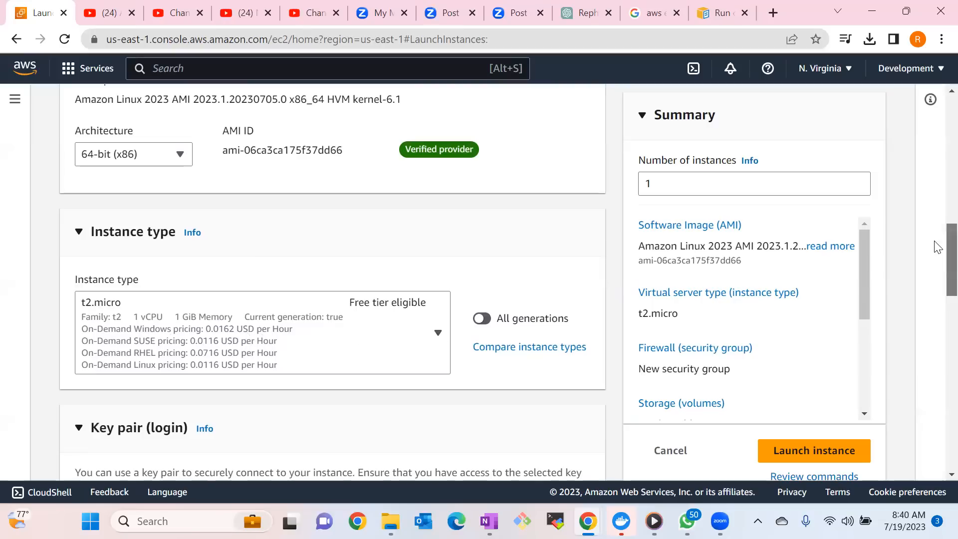
{"action": "left_click_drag", "start_coordinate": [938, 247], "coordinate": [937, 280]}
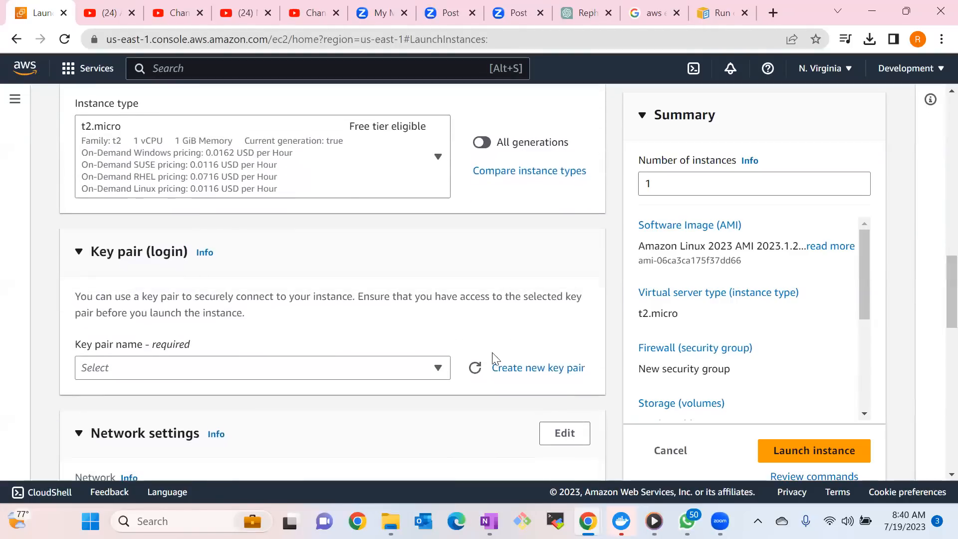
{"action": "left_click", "coordinate": [345, 375]}
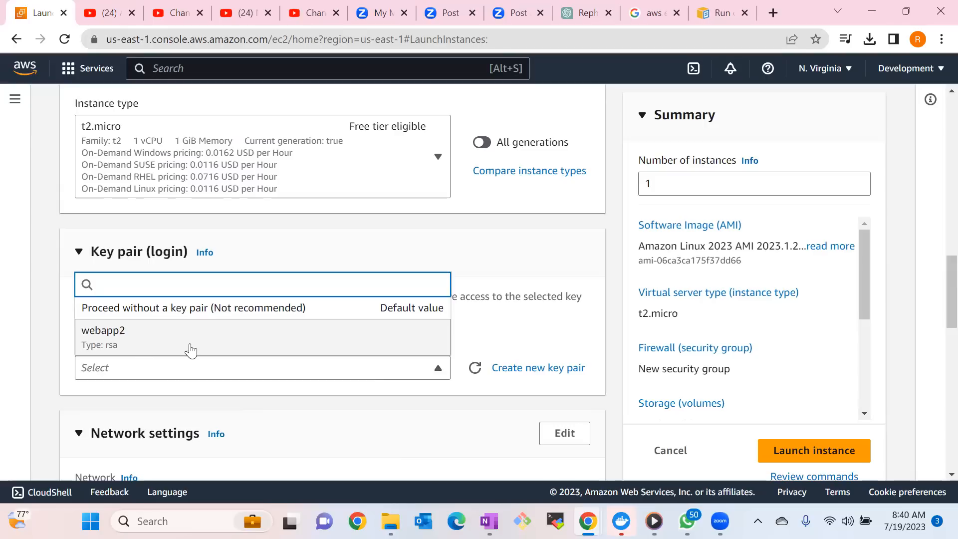
{"action": "left_click", "coordinate": [509, 369]}
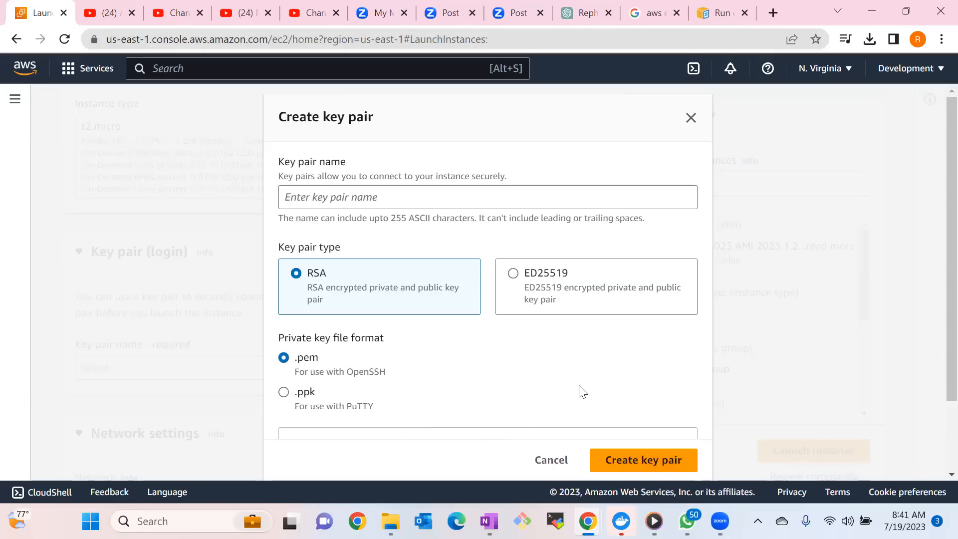
{"action": "left_click", "coordinate": [551, 460]}
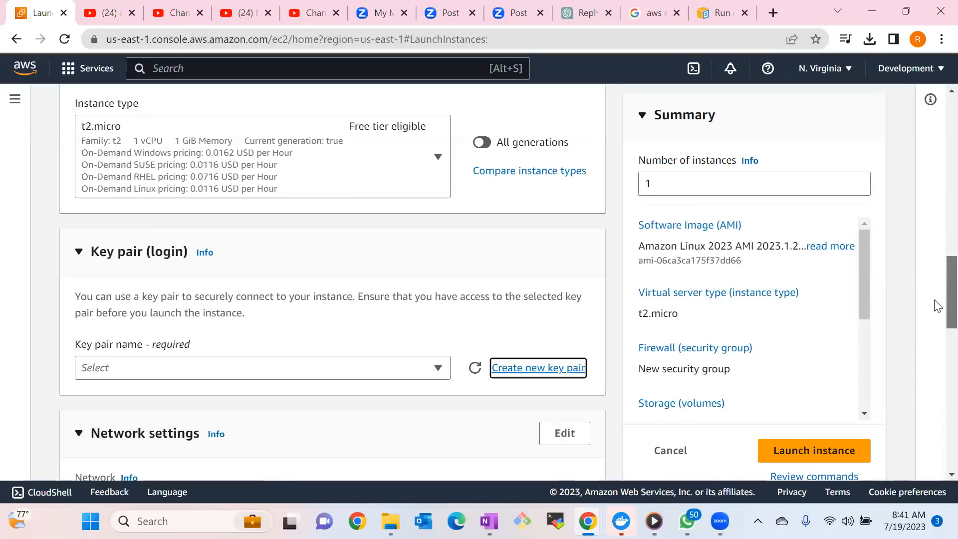
Select the existing key pair webapp2 for logging in to the instance.
{"action": "scroll", "coordinate": [936, 306], "scroll_direction": "down", "scroll_amount": 2}
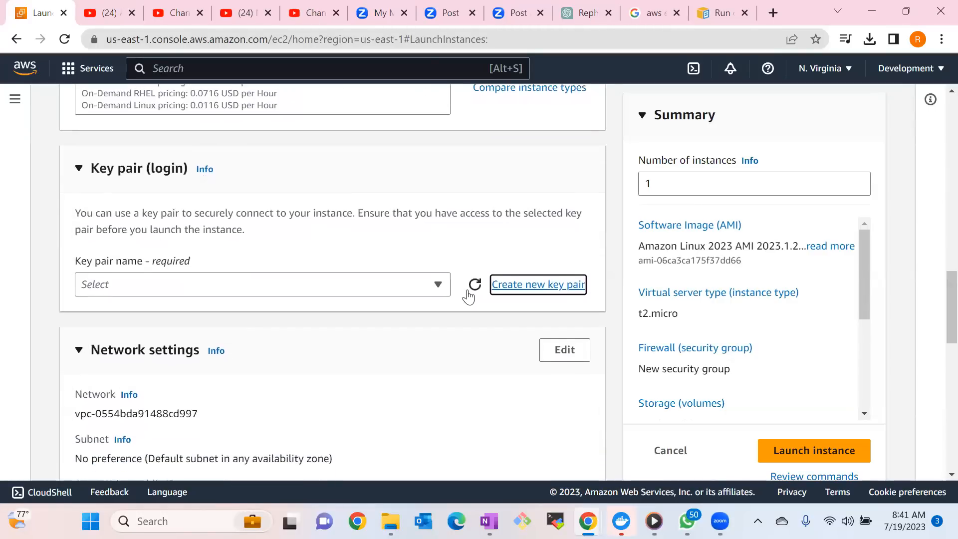
{"action": "left_click", "coordinate": [424, 283]}
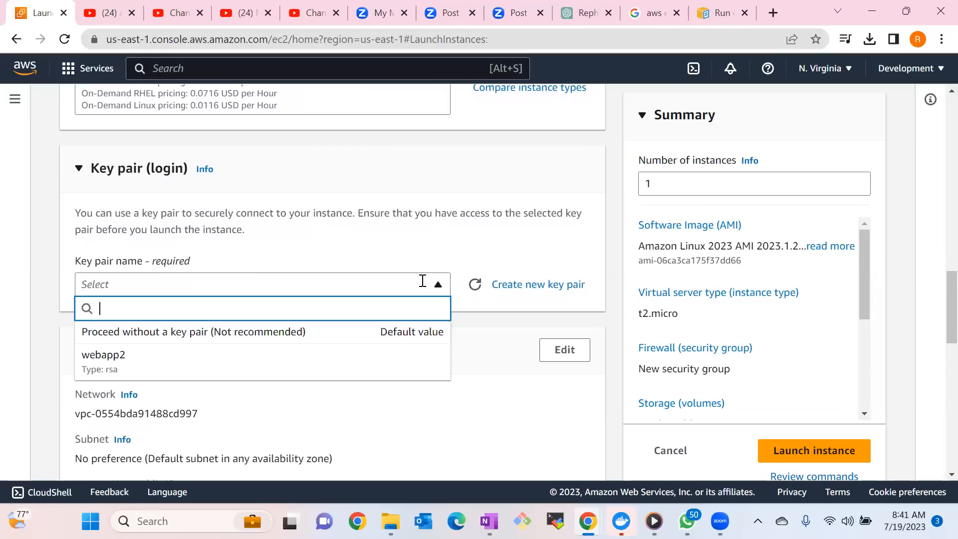
{"action": "left_click", "coordinate": [138, 370]}
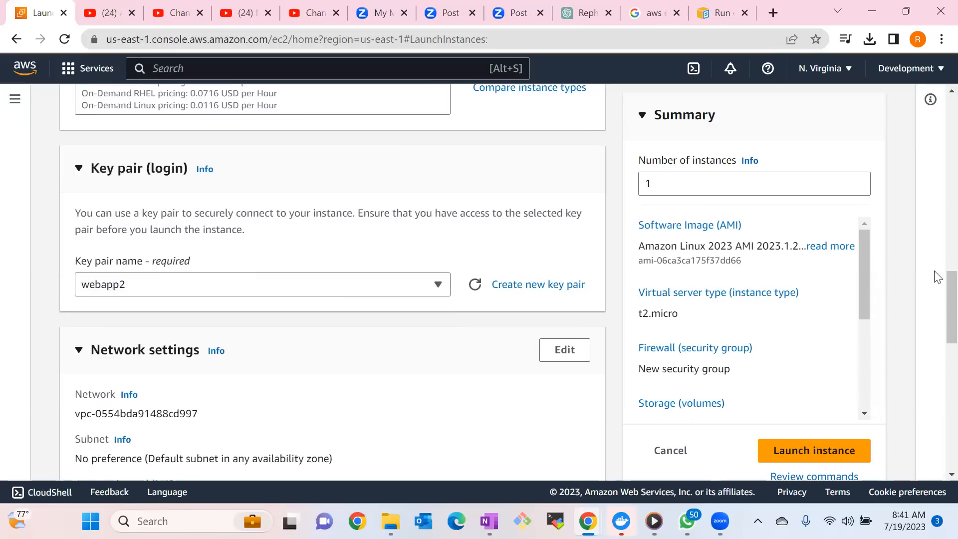
Open the instance's network settings for editing and check the available VPCs, keeping the default one.
{"action": "scroll", "coordinate": [936, 289], "scroll_direction": "down", "scroll_amount": 2}
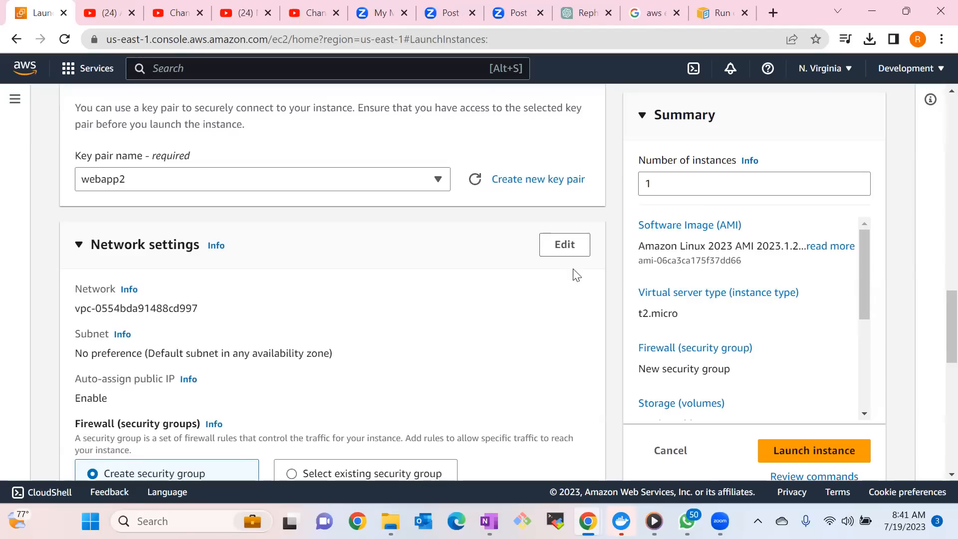
{"action": "left_click", "coordinate": [572, 252]}
{"action": "left_click", "coordinate": [283, 324]}
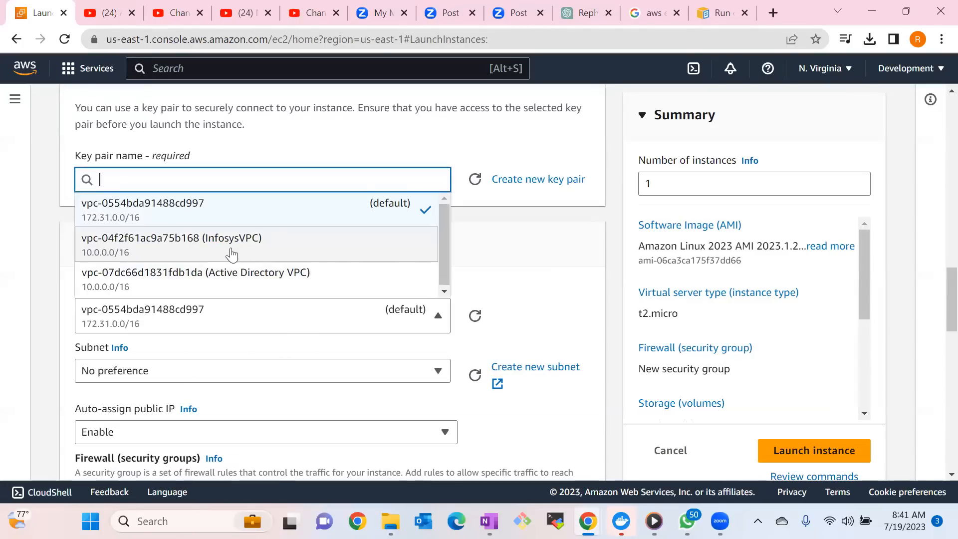
{"action": "left_click", "coordinate": [493, 277]}
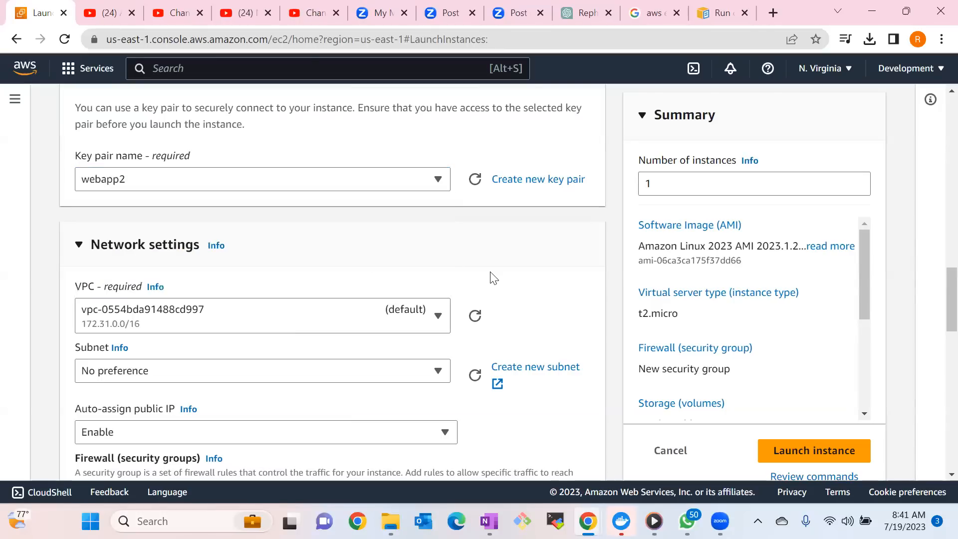
Set the instance's subnet to subnet-0f296eb1cf526c021 in availability zone us-east-1d.
{"action": "scroll", "coordinate": [938, 289], "scroll_direction": "down", "scroll_amount": 3}
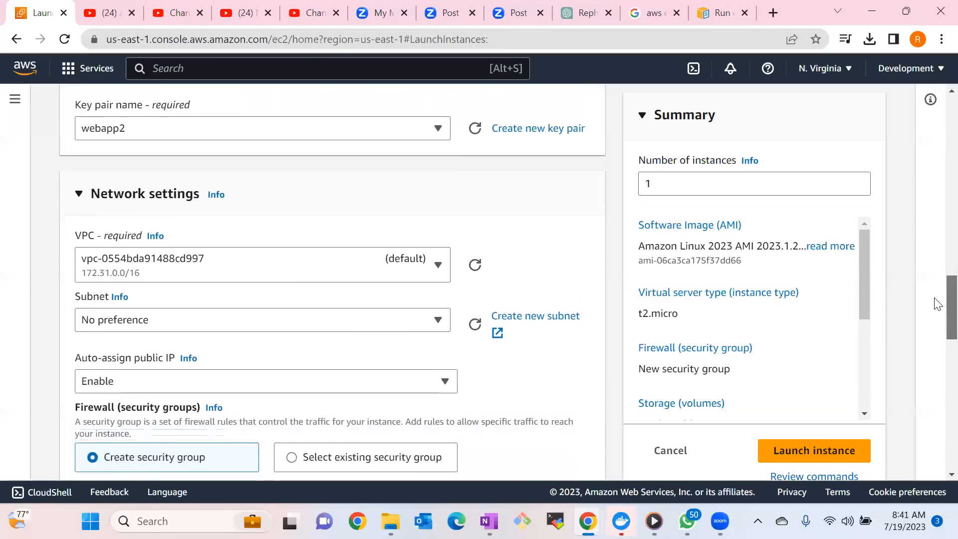
{"action": "scroll", "coordinate": [937, 307], "scroll_direction": "up", "scroll_amount": 5}
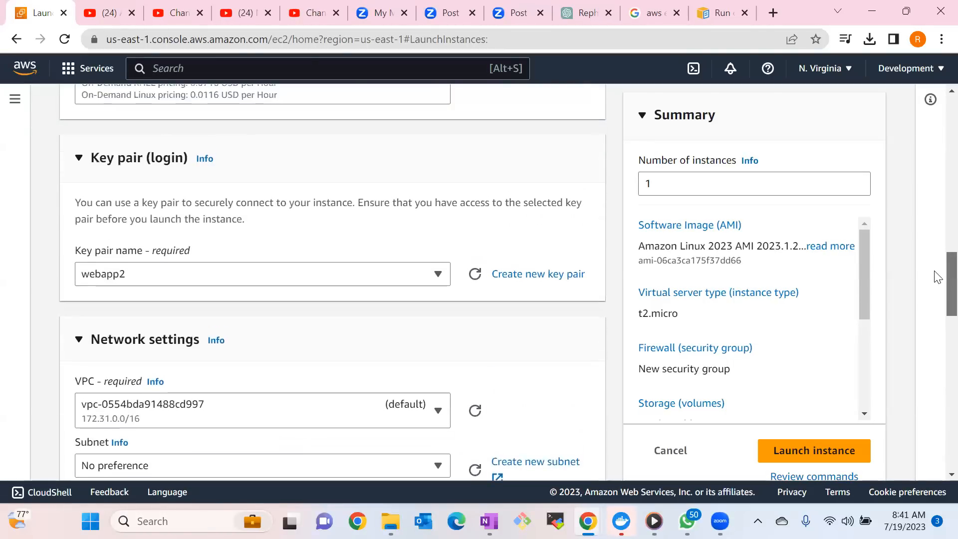
{"action": "scroll", "coordinate": [938, 280], "scroll_direction": "down", "scroll_amount": 3}
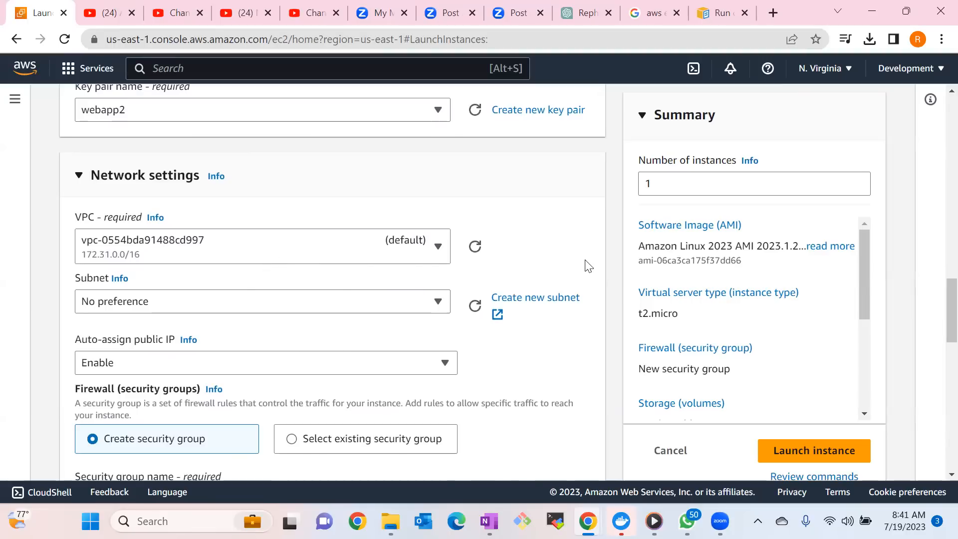
{"action": "scroll", "coordinate": [937, 305], "scroll_direction": "down", "scroll_amount": 1}
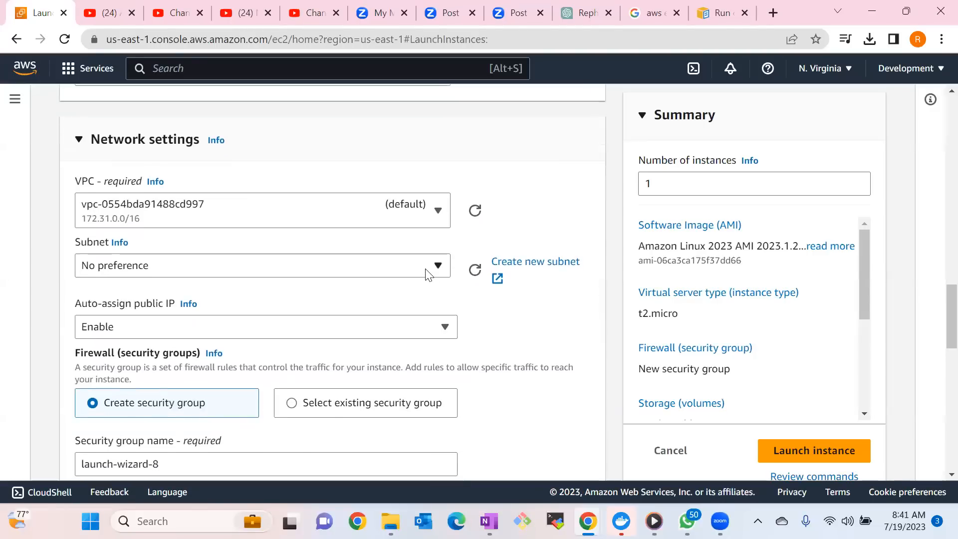
{"action": "left_click", "coordinate": [429, 272]}
{"action": "left_click", "coordinate": [211, 338]}
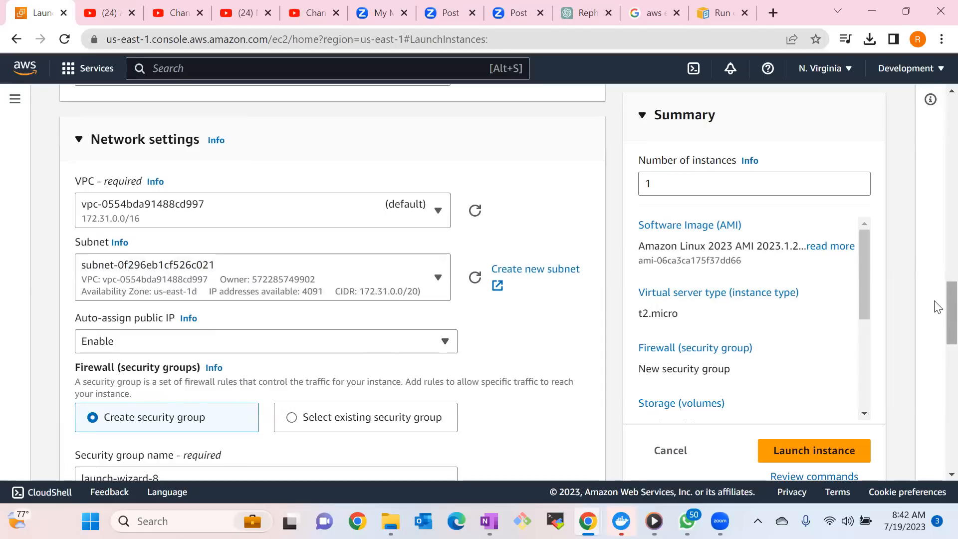
Review the subnet, public IP and firewall settings, compare the existing security group option, and keep the option of creating a security group.
{"action": "scroll", "coordinate": [938, 309], "scroll_direction": "down", "scroll_amount": 2}
{"action": "scroll", "coordinate": [938, 313], "scroll_direction": "down", "scroll_amount": 2}
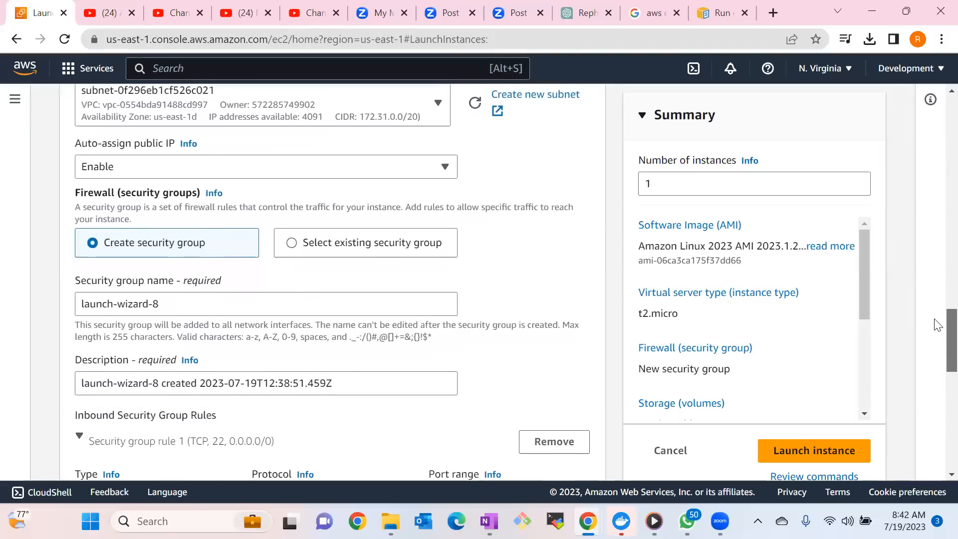
{"action": "scroll", "coordinate": [939, 315], "scroll_direction": "up", "scroll_amount": 2}
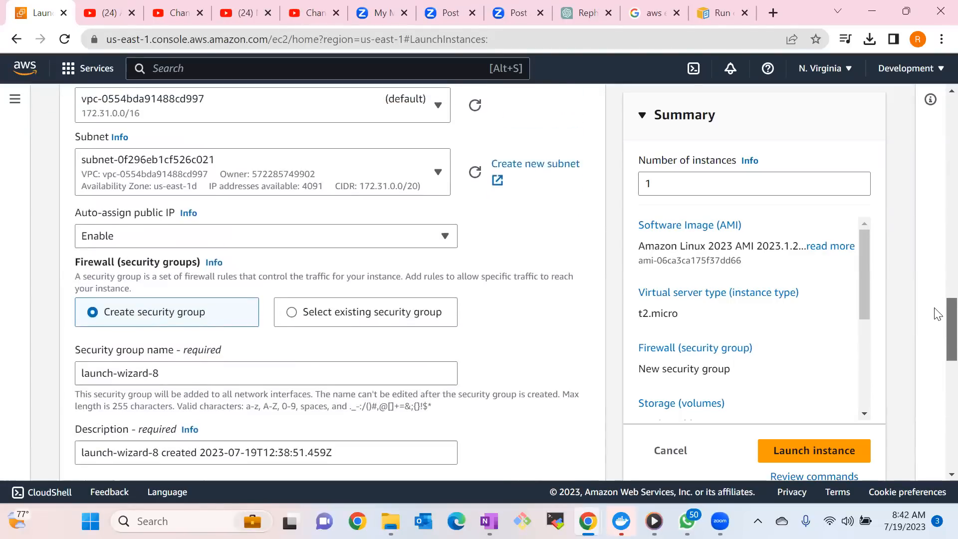
{"action": "scroll", "coordinate": [938, 314], "scroll_direction": "down", "scroll_amount": 1}
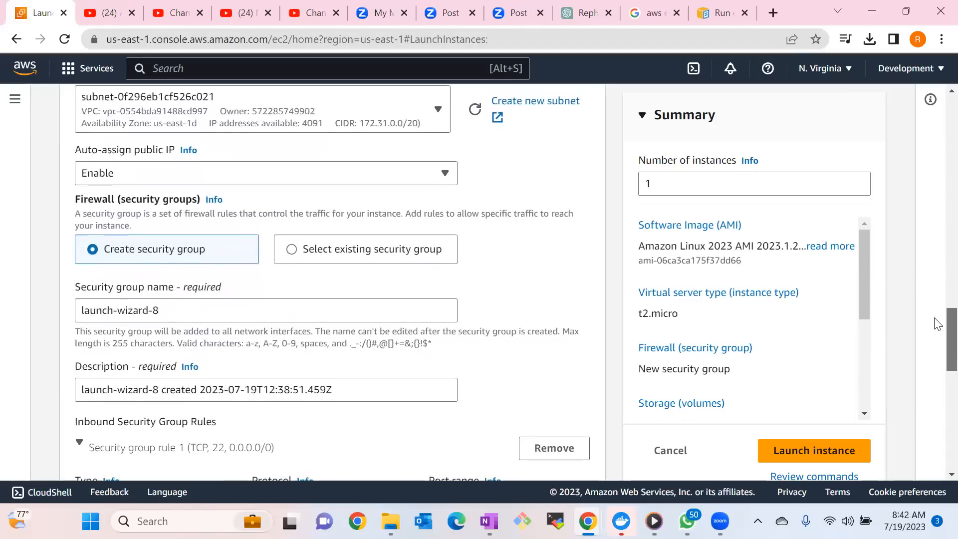
{"action": "scroll", "coordinate": [938, 314], "scroll_direction": "up", "scroll_amount": 3}
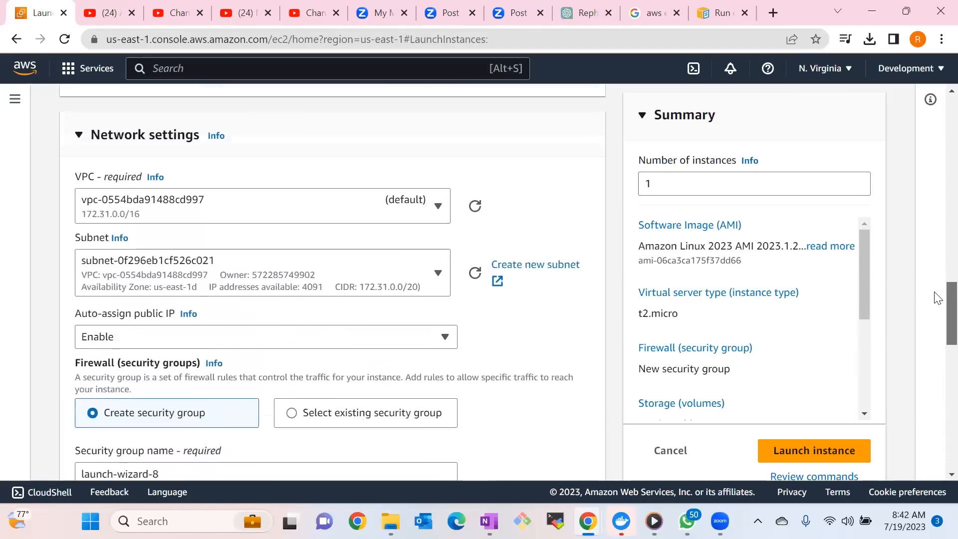
{"action": "scroll", "coordinate": [938, 300], "scroll_direction": "down", "scroll_amount": 2}
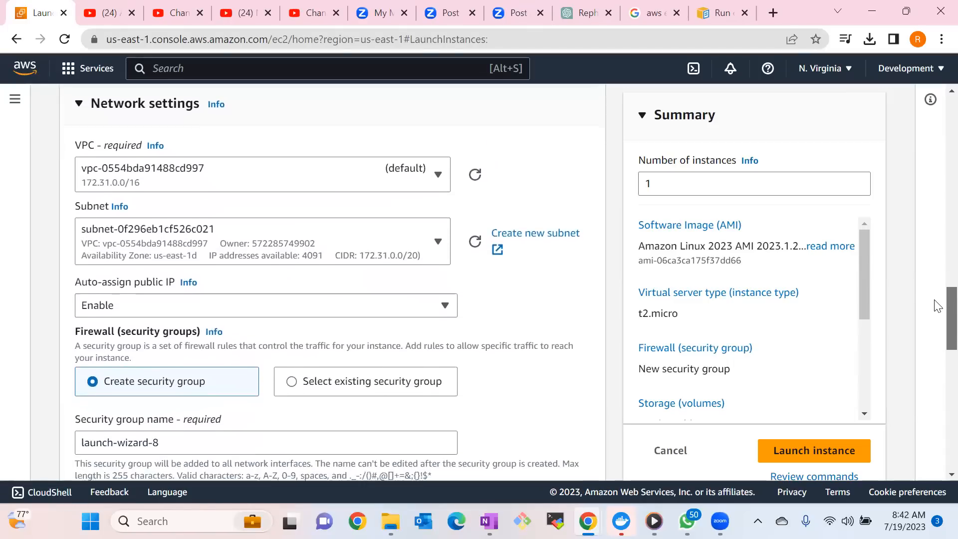
{"action": "scroll", "coordinate": [938, 313], "scroll_direction": "down", "scroll_amount": 1}
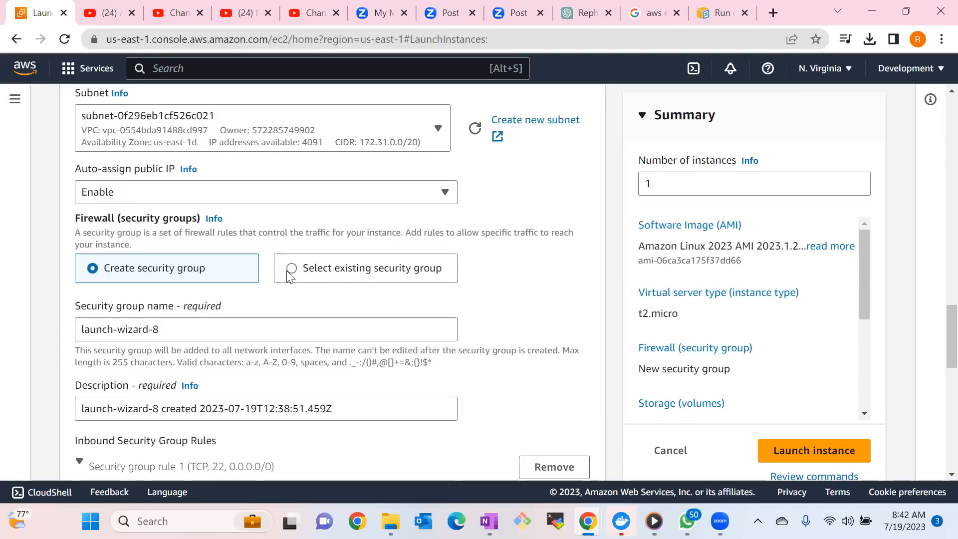
{"action": "left_click", "coordinate": [290, 273]}
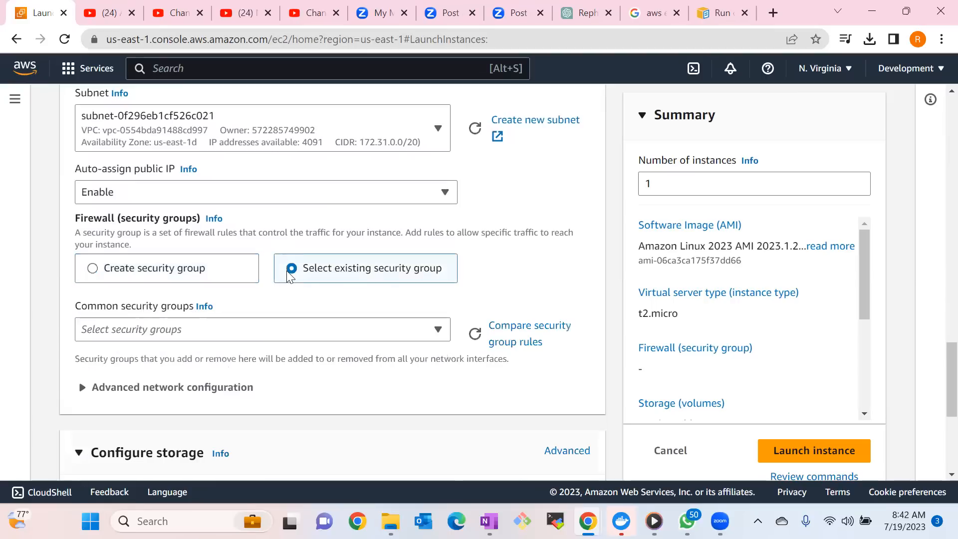
{"action": "left_click", "coordinate": [102, 270]}
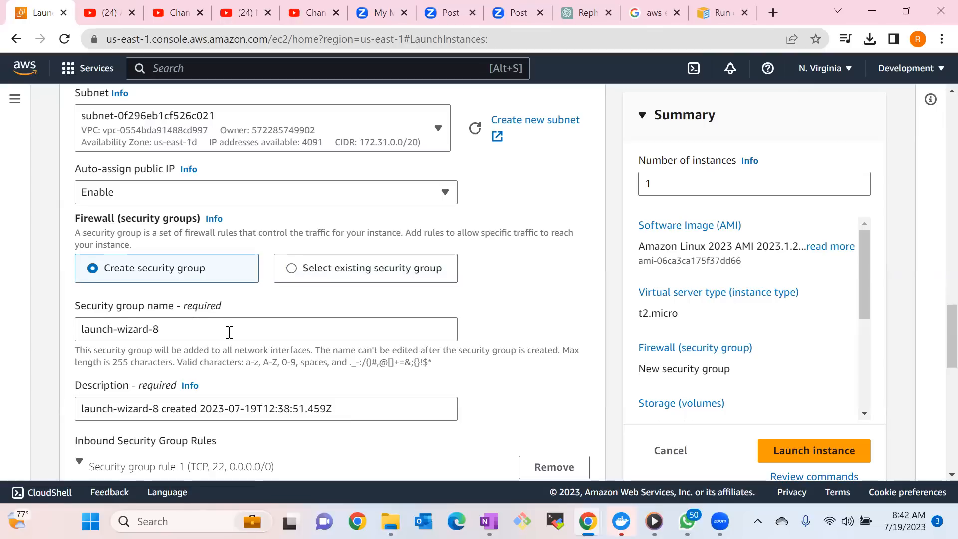
Replace the default name of the new security group with testsg.
{"action": "left_click", "coordinate": [191, 330]}
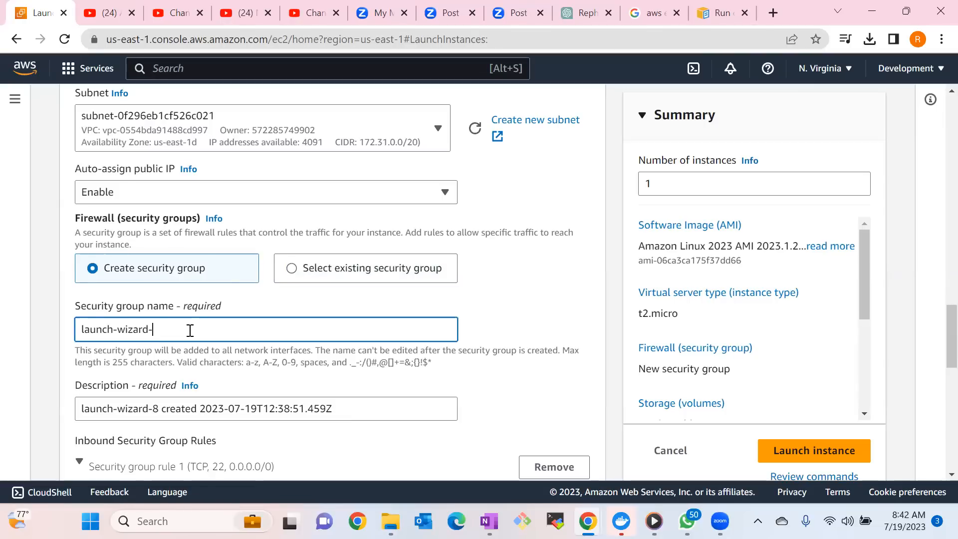
{"action": "key", "text": "BackSpace"}
{"action": "key", "text": "BackSpace"}
{"action": "key", "text": "BackSpace"}
{"action": "key", "text": "BackSpace"}
{"action": "key", "text": "BackSpace"}
{"action": "key", "text": "BackSpace"}
{"action": "key", "text": "BackSpace"}
{"action": "key", "text": "BackSpace"}
{"action": "key", "text": "BackSpace"}
{"action": "key", "text": "BackSpace"}
{"action": "key", "text": "BackSpace"}
{"action": "key", "text": "BackSpace"}
{"action": "key", "text": "BackSpace"}
{"action": "key", "text": "BackSpace"}
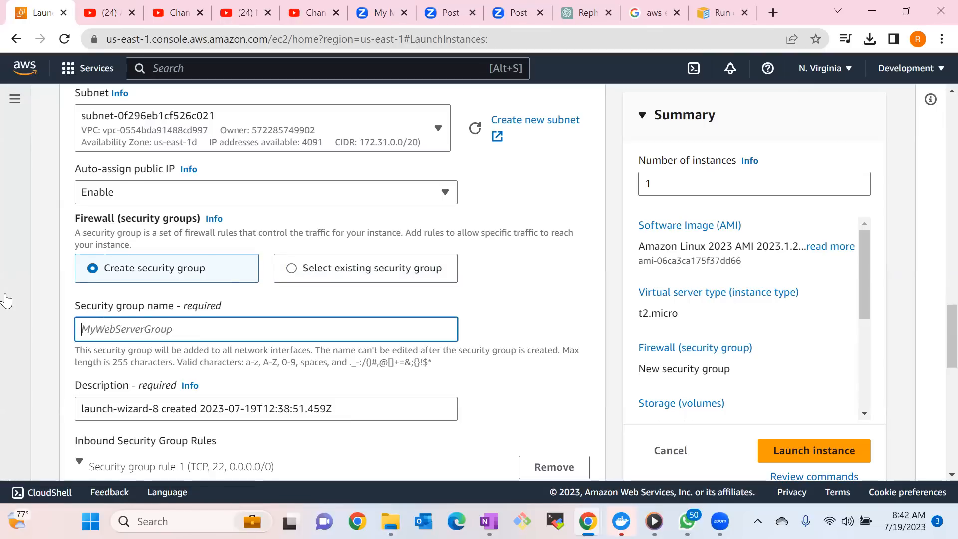
{"action": "type", "text": "testsg"}
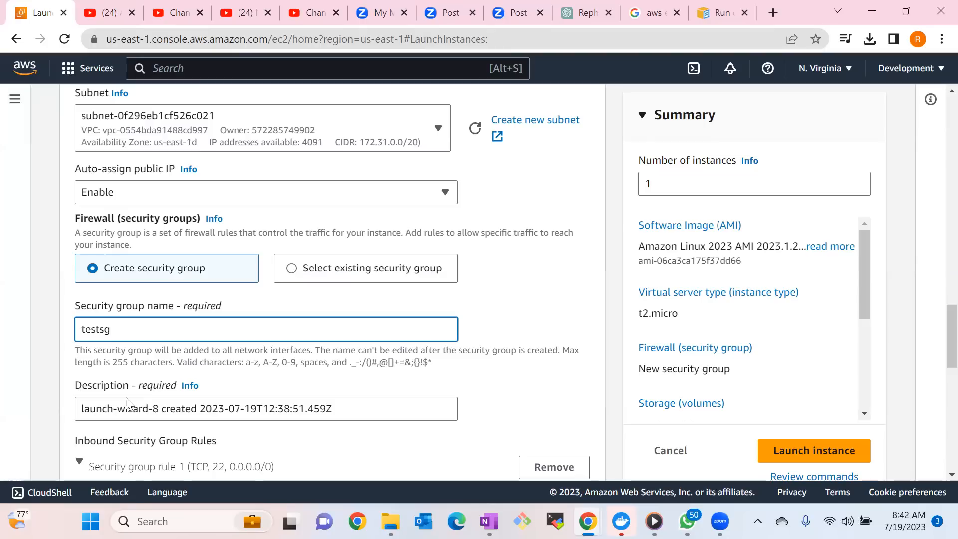
Replace the new security group's description with testsg.
{"action": "left_click_drag", "start_coordinate": [127, 334], "coordinate": [76, 332]}
{"action": "left_click", "coordinate": [374, 414]}
{"action": "key", "text": "BackSpace"}
{"action": "key", "text": "BackSpace"}
{"action": "key", "text": "BackSpace"}
{"action": "key", "text": "BackSpace"}
{"action": "key", "text": "BackSpace"}
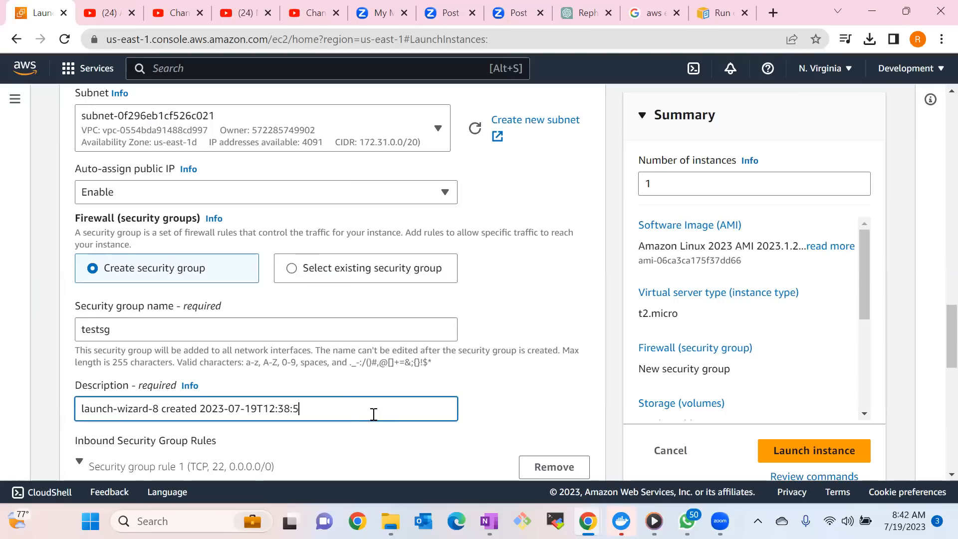
{"action": "key", "text": "BackSpace"}
{"action": "key", "text": "BackSpace"}
{"action": "key", "text": "BackSpace"}
{"action": "key", "text": "BackSpace"}
{"action": "key", "text": "BackSpace"}
{"action": "key", "text": "BackSpace"}
{"action": "key", "text": "BackSpace"}
{"action": "key", "text": "BackSpace"}
{"action": "key", "text": "BackSpace"}
{"action": "key", "text": "BackSpace"}
{"action": "key", "text": "BackSpace"}
{"action": "key", "text": "BackSpace"}
{"action": "key", "text": "BackSpace"}
{"action": "key", "text": "BackSpace"}
{"action": "key", "text": "BackSpace"}
{"action": "key", "text": "BackSpace"}
{"action": "key", "text": "BackSpace"}
{"action": "key", "text": "BackSpace"}
{"action": "key", "text": "BackSpace"}
{"action": "key", "text": "BackSpace"}
{"action": "key", "text": "ctrl+a"}
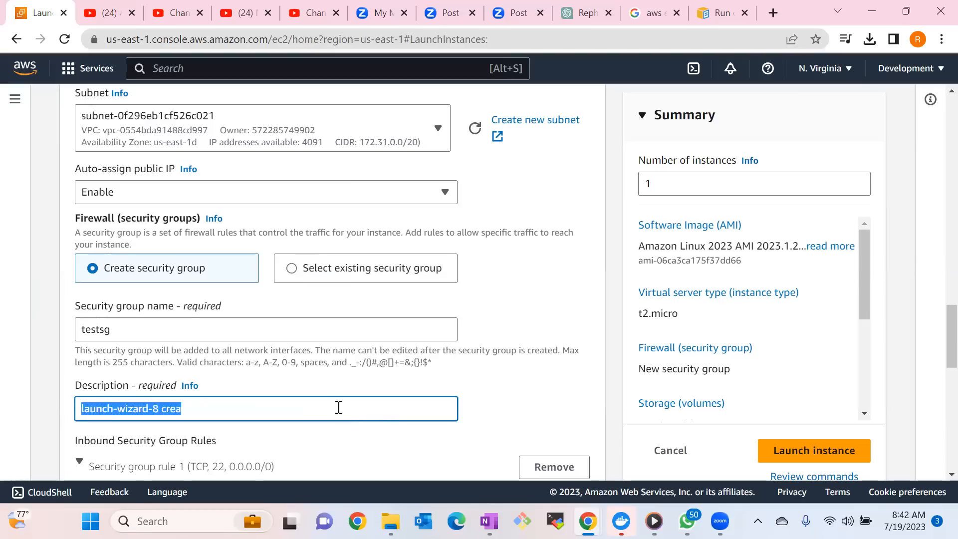
{"action": "type", "text": "testsg"}
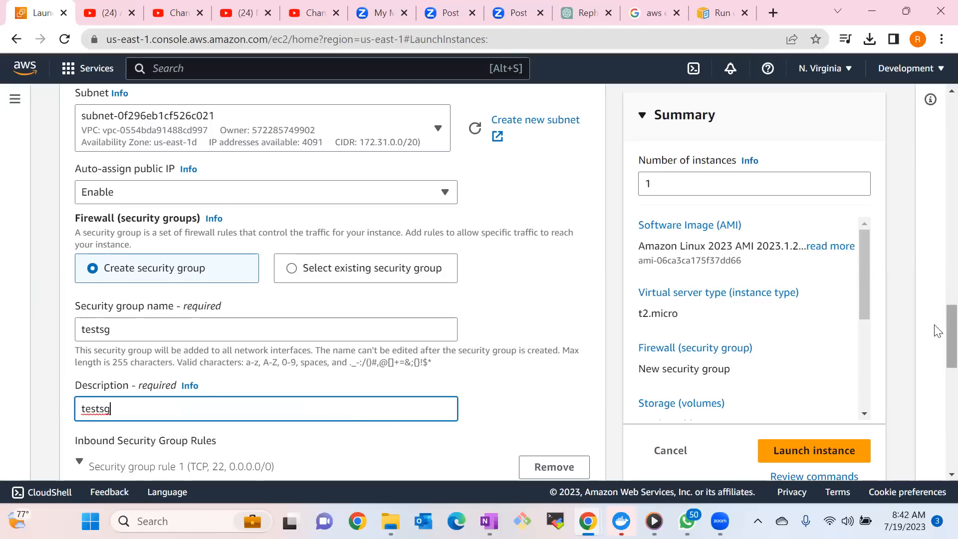
Set the type of the first inbound security group rule to All traffic.
{"action": "scroll", "coordinate": [937, 345], "scroll_direction": "down", "scroll_amount": 5}
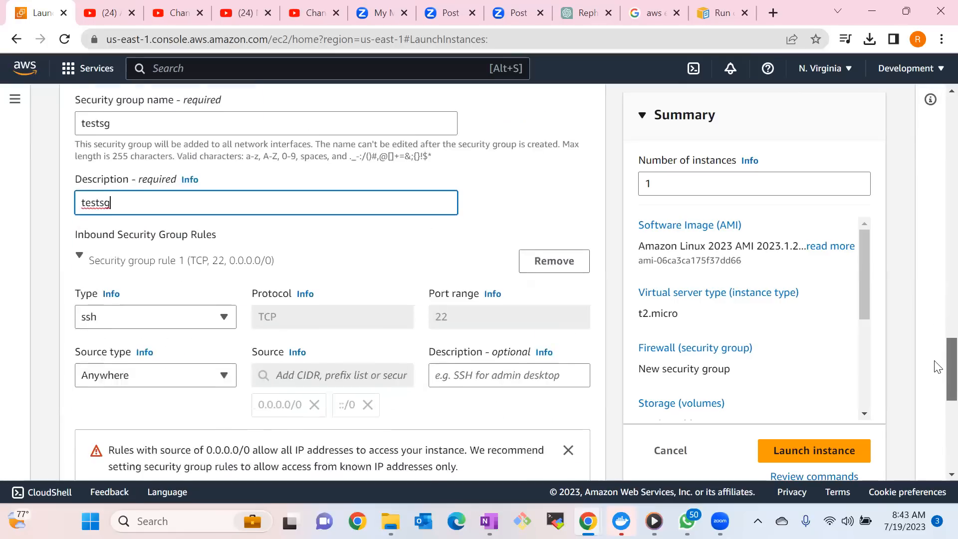
{"action": "scroll", "coordinate": [938, 368], "scroll_direction": "down", "scroll_amount": 1}
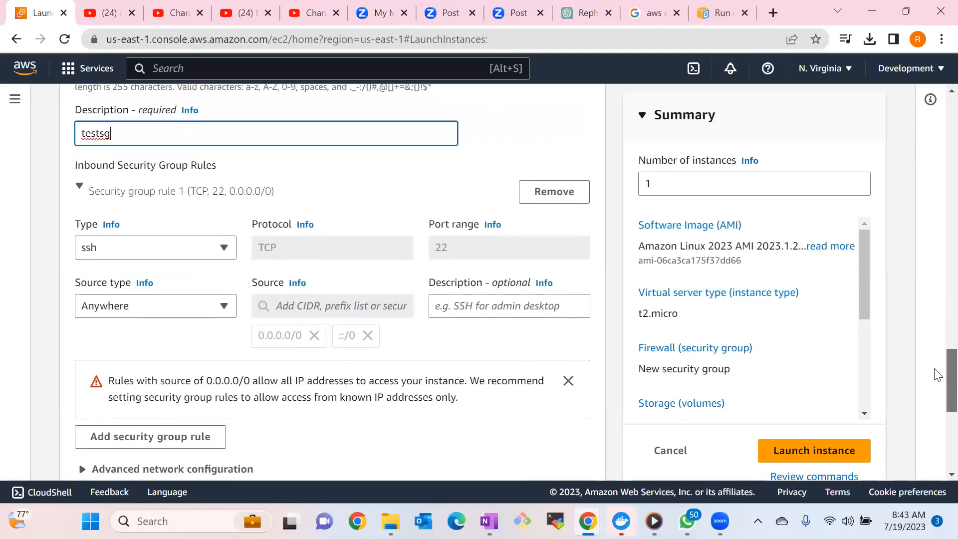
{"action": "scroll", "coordinate": [938, 377], "scroll_direction": "down", "scroll_amount": 1}
{"action": "scroll", "coordinate": [938, 369], "scroll_direction": "up", "scroll_amount": 2}
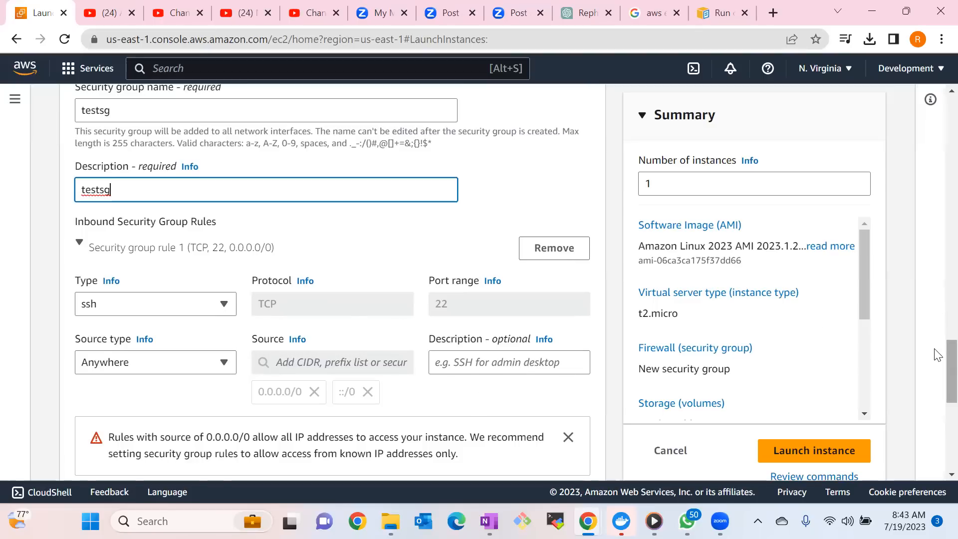
{"action": "scroll", "coordinate": [937, 364], "scroll_direction": "down", "scroll_amount": 1}
{"action": "scroll", "coordinate": [937, 364], "scroll_direction": "down", "scroll_amount": 1}
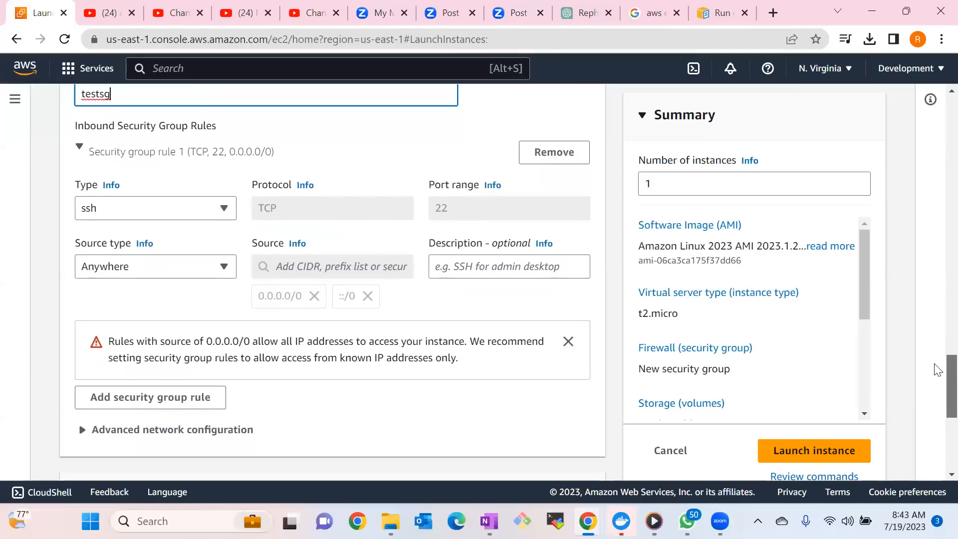
{"action": "scroll", "coordinate": [937, 370], "scroll_direction": "up", "scroll_amount": 2}
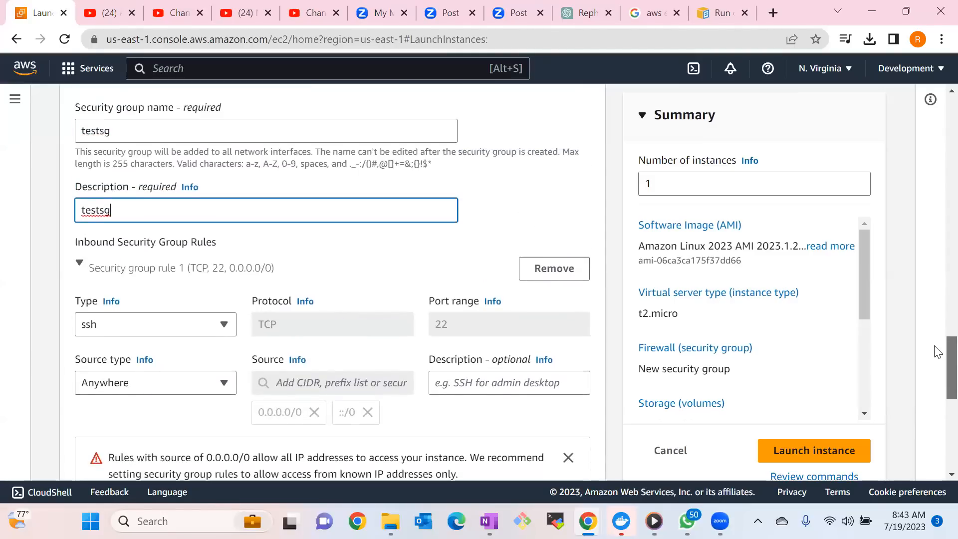
{"action": "scroll", "coordinate": [938, 352], "scroll_direction": "down", "scroll_amount": 4}
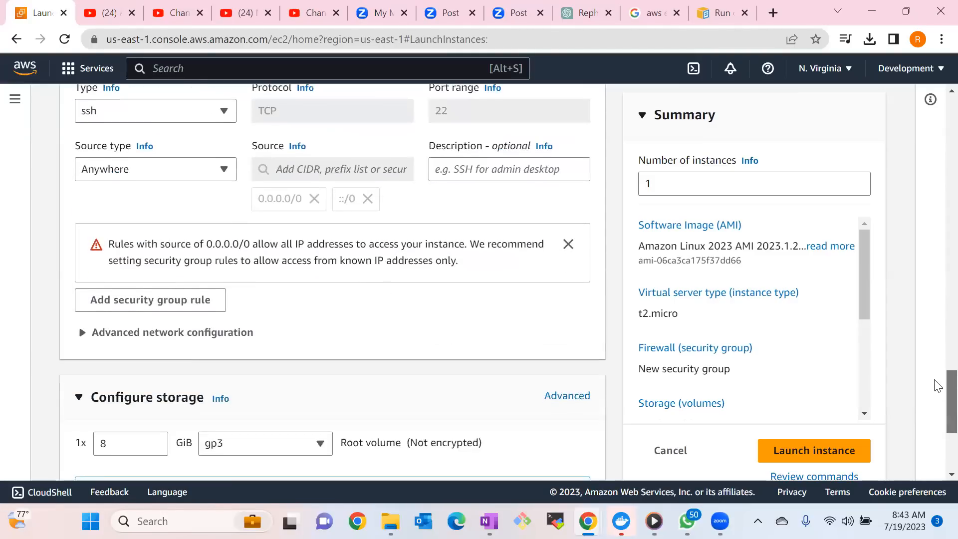
{"action": "scroll", "coordinate": [936, 389], "scroll_direction": "down", "scroll_amount": 1}
{"action": "scroll", "coordinate": [938, 374], "scroll_direction": "up", "scroll_amount": 3}
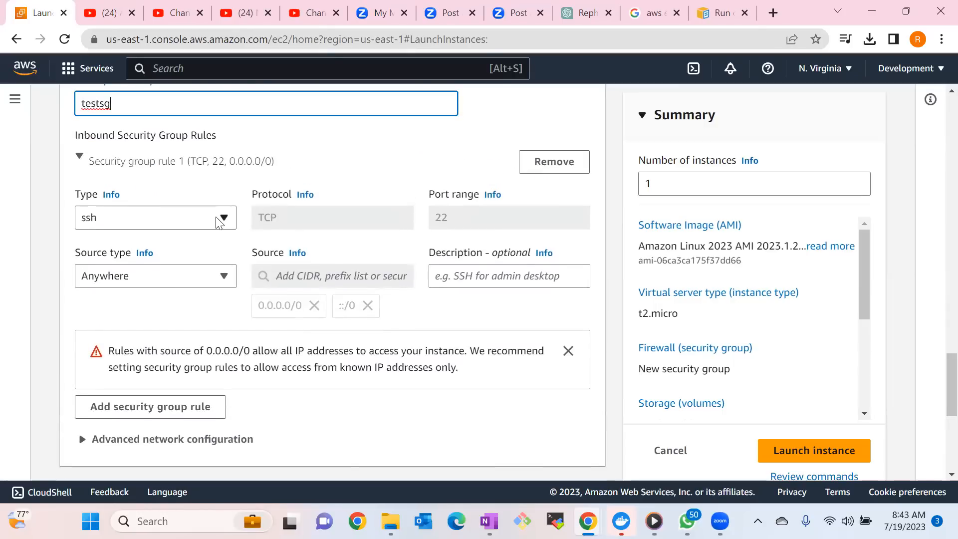
{"action": "left_click", "coordinate": [219, 222]}
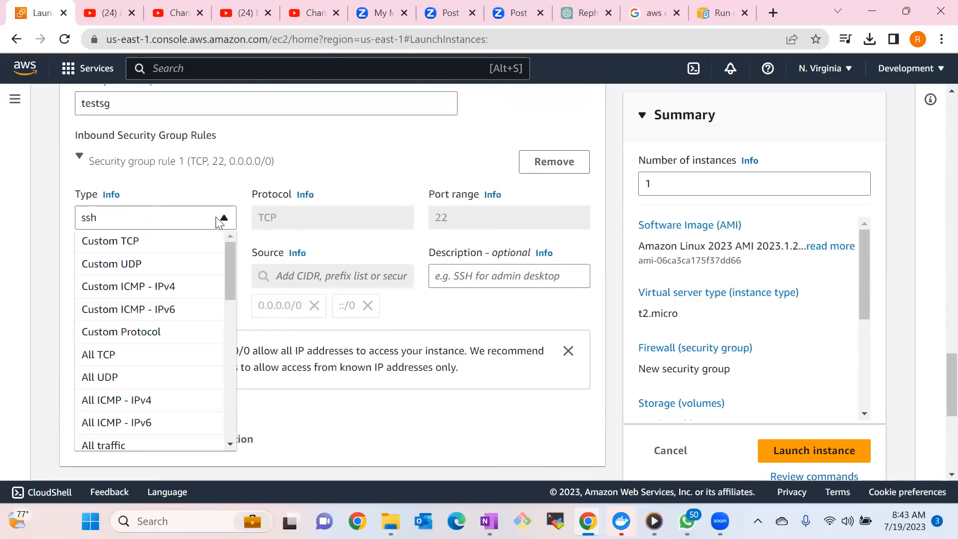
{"action": "left_click", "coordinate": [128, 446]}
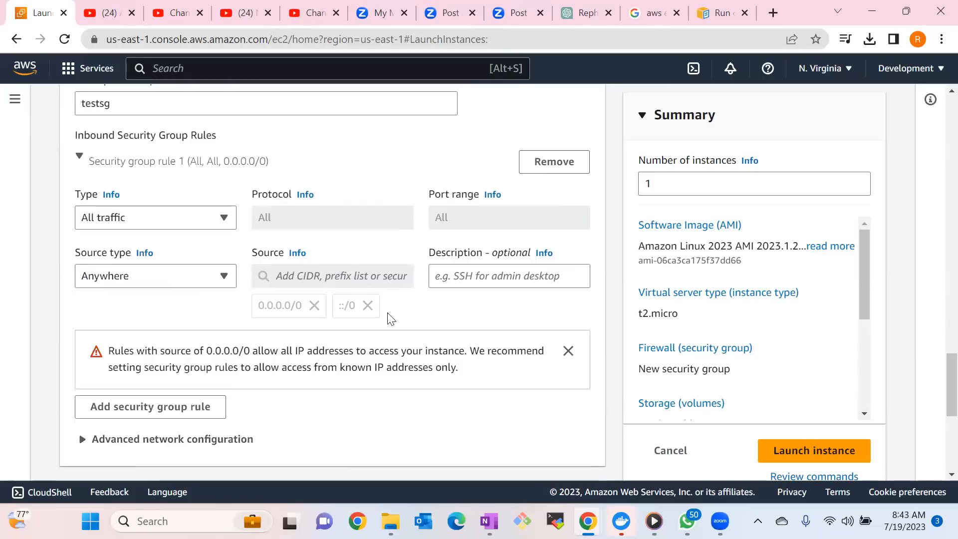
Examine the instance's storage settings and expand the advanced details to review the options down to the user data section.
{"action": "left_click_drag", "start_coordinate": [936, 359], "coordinate": [936, 425]}
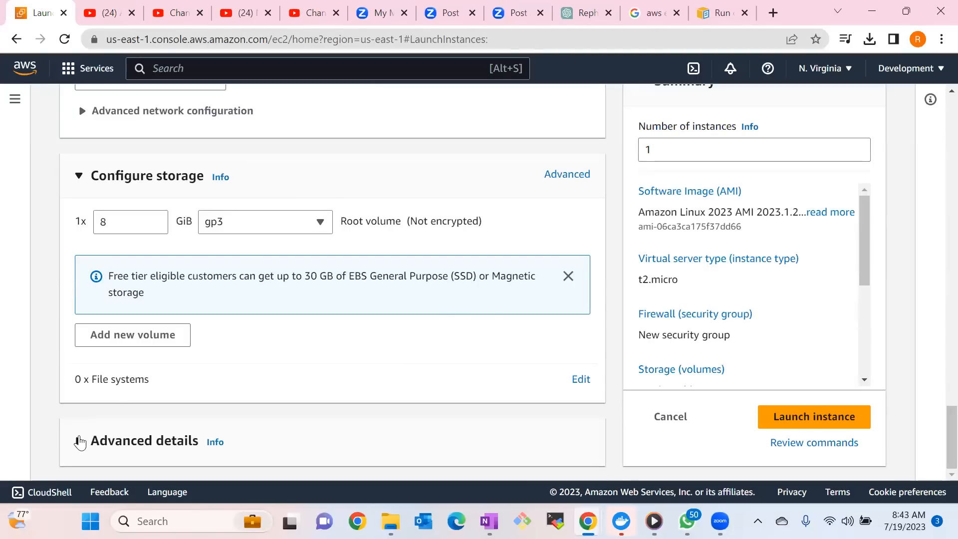
{"action": "left_click", "coordinate": [79, 441]}
{"action": "left_click_drag", "start_coordinate": [937, 280], "coordinate": [937, 306]}
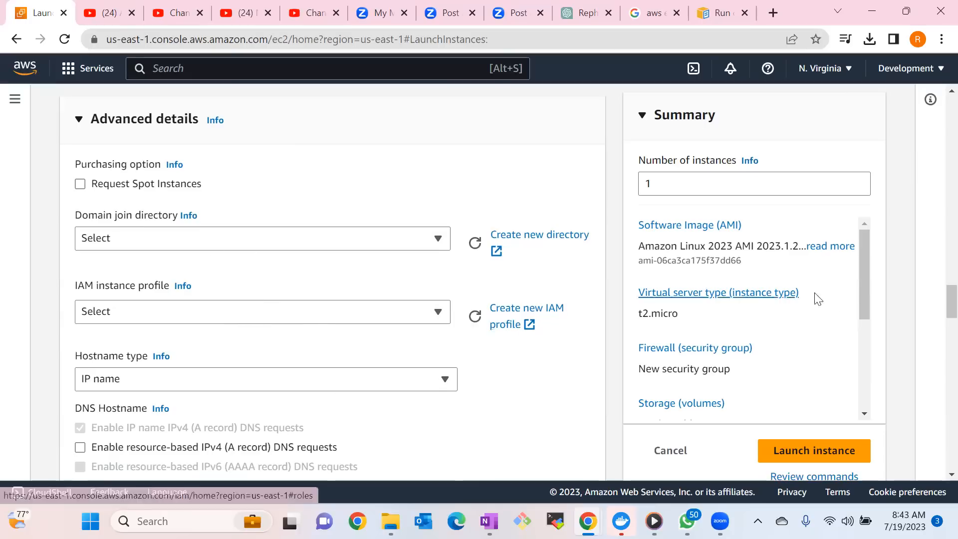
{"action": "scroll", "coordinate": [938, 320], "scroll_direction": "down", "scroll_amount": 1}
{"action": "scroll", "coordinate": [938, 322], "scroll_direction": "down", "scroll_amount": 3}
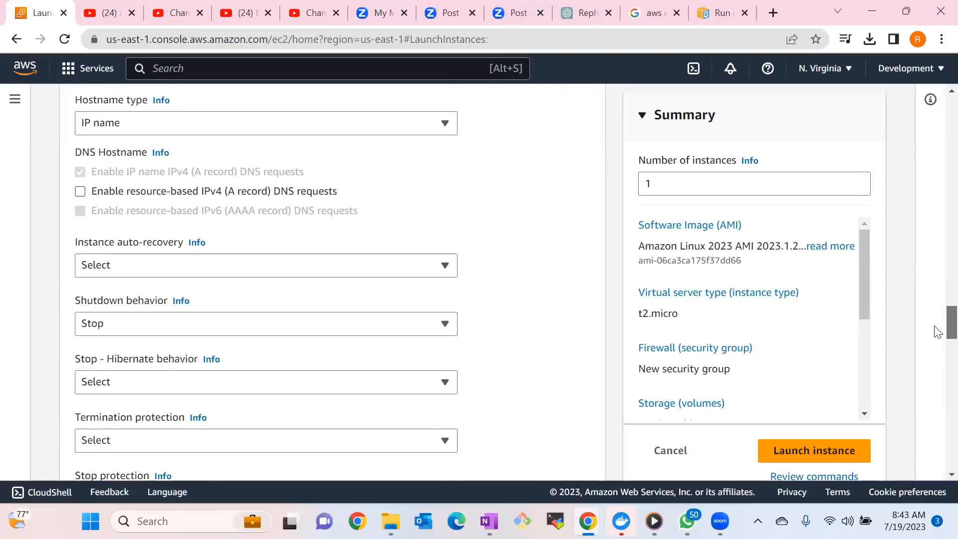
{"action": "scroll", "coordinate": [937, 335], "scroll_direction": "down", "scroll_amount": 6}
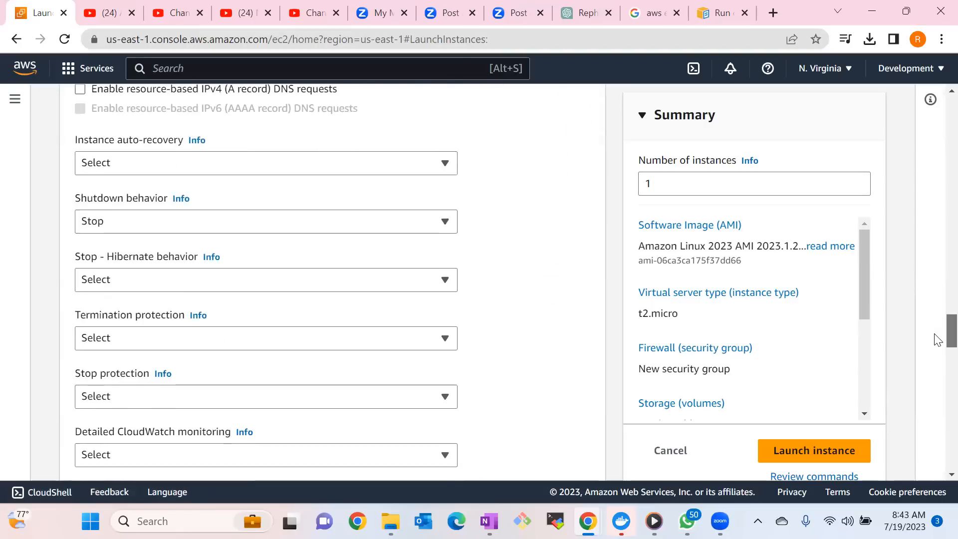
{"action": "scroll", "coordinate": [938, 364], "scroll_direction": "down", "scroll_amount": 7}
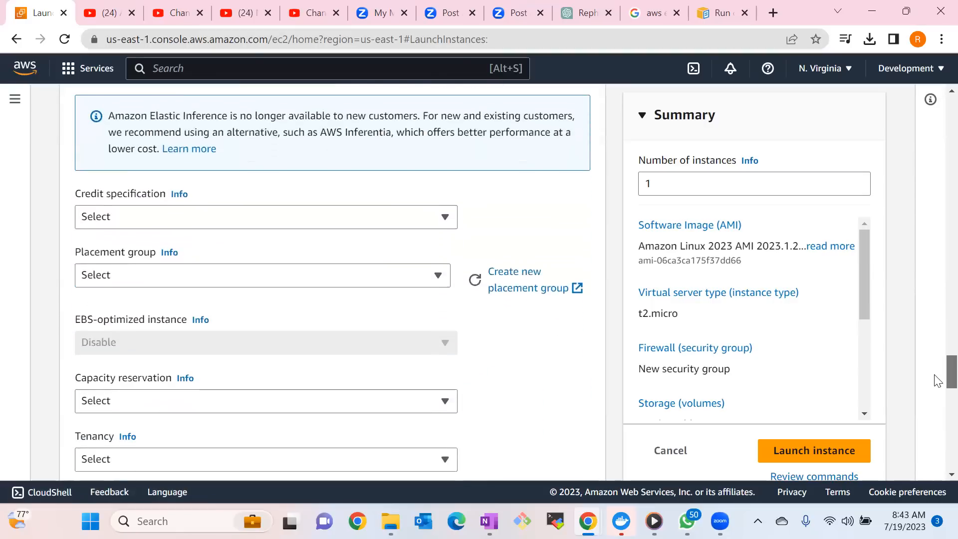
{"action": "scroll", "coordinate": [938, 389], "scroll_direction": "down", "scroll_amount": 6}
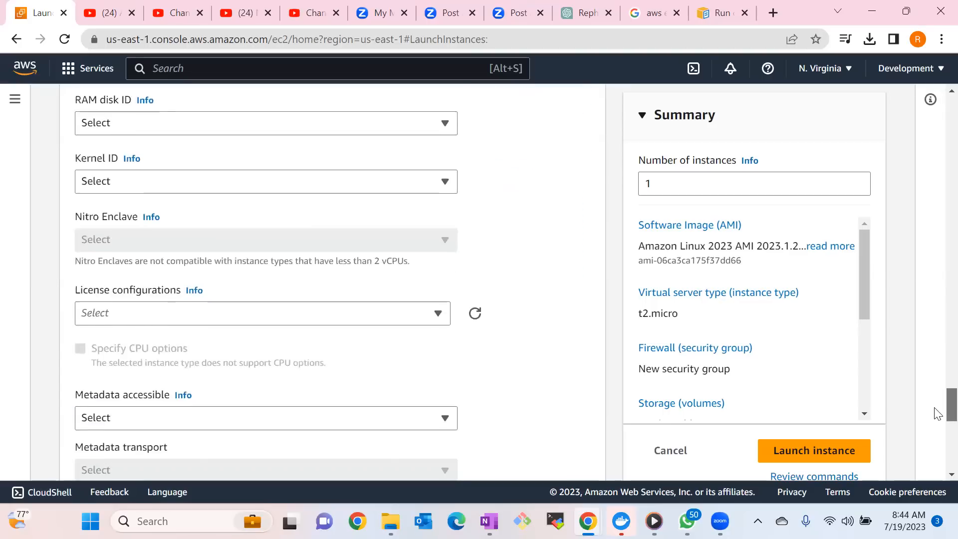
{"action": "scroll", "coordinate": [937, 413], "scroll_direction": "down", "scroll_amount": 5}
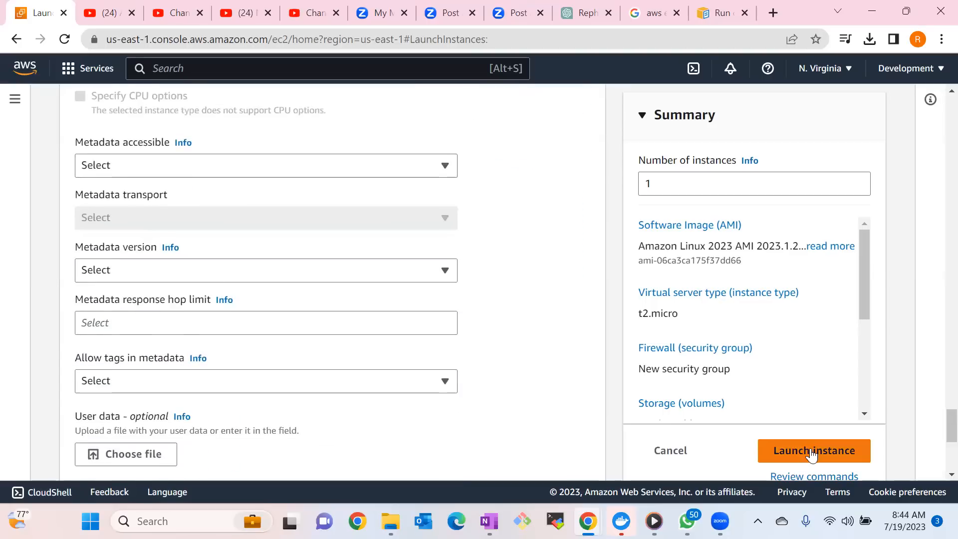
Try to launch the instance with the new testsg security group, and return to editing the instance configuration.
{"action": "left_click", "coordinate": [812, 452]}
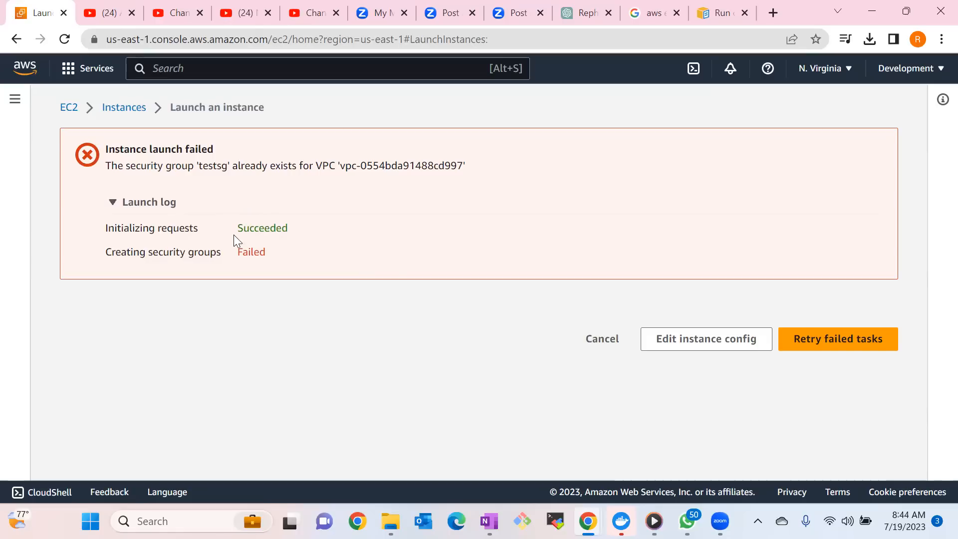
{"action": "left_click", "coordinate": [694, 340]}
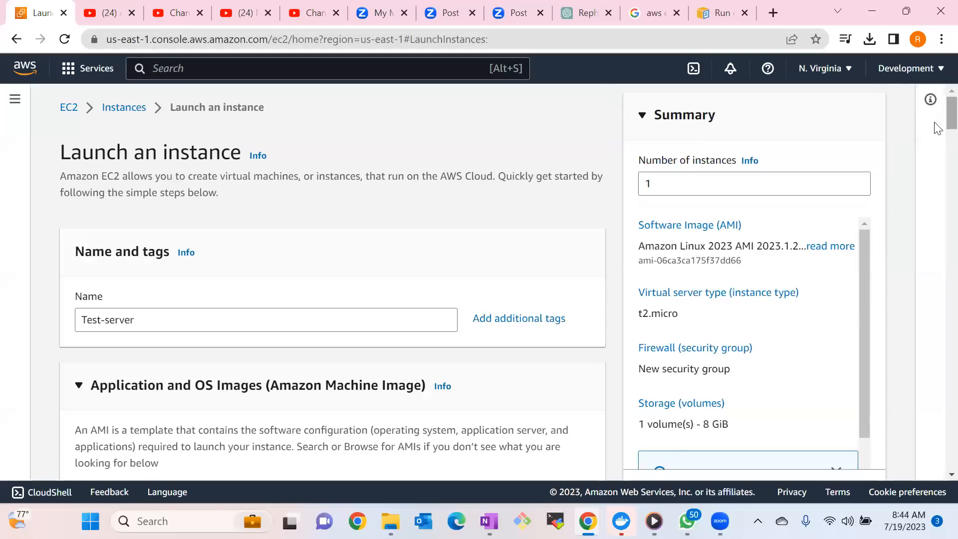
Change the instance's VPC in the network settings to InfosysVPC.
{"action": "scroll", "coordinate": [937, 125], "scroll_direction": "down", "scroll_amount": 9}
{"action": "scroll", "coordinate": [938, 181], "scroll_direction": "down", "scroll_amount": 8}
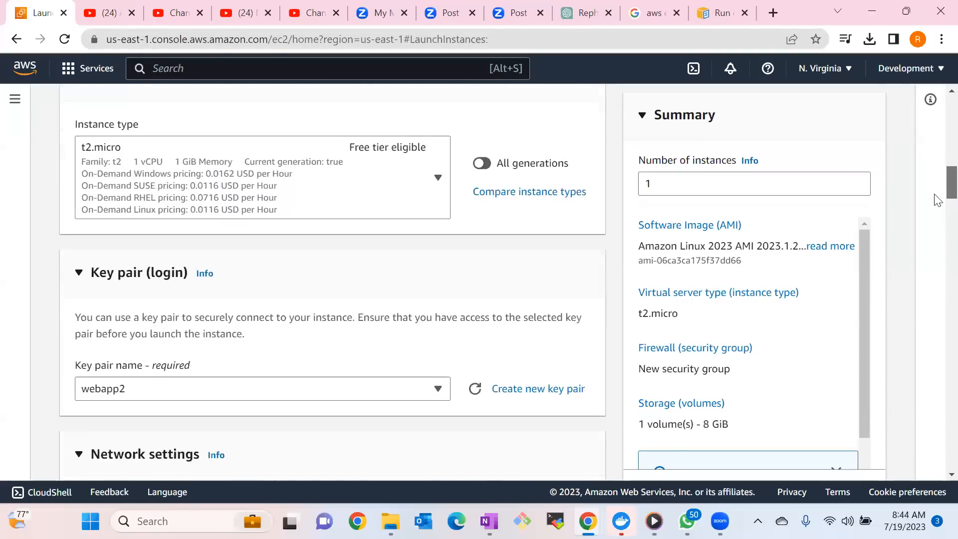
{"action": "scroll", "coordinate": [939, 213], "scroll_direction": "down", "scroll_amount": 10}
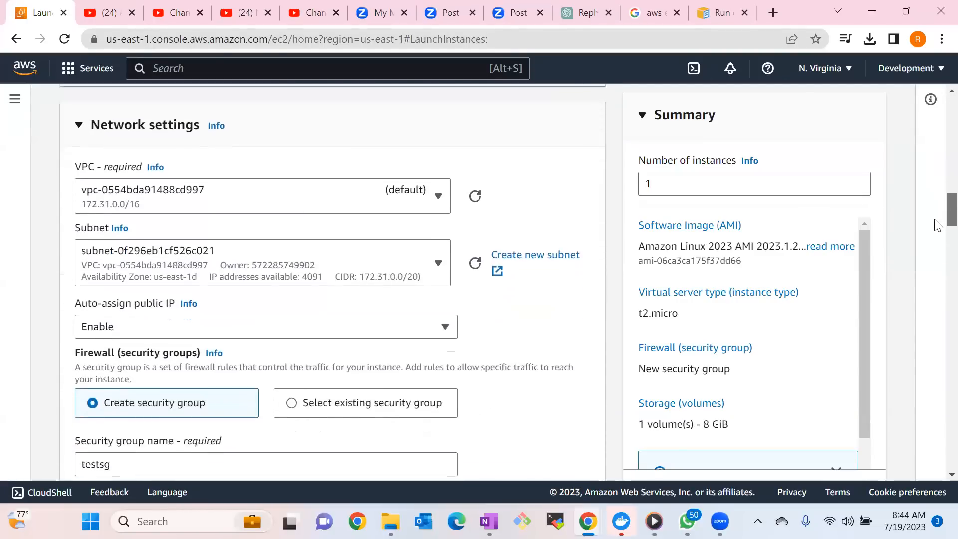
{"action": "scroll", "coordinate": [936, 259], "scroll_direction": "down", "scroll_amount": 1}
{"action": "scroll", "coordinate": [936, 242], "scroll_direction": "up", "scroll_amount": 8}
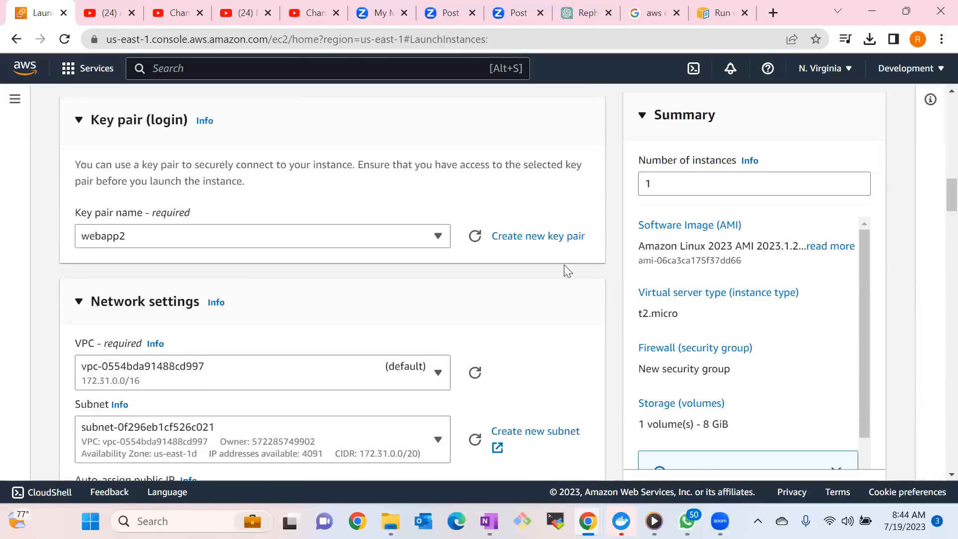
{"action": "left_click", "coordinate": [435, 373]}
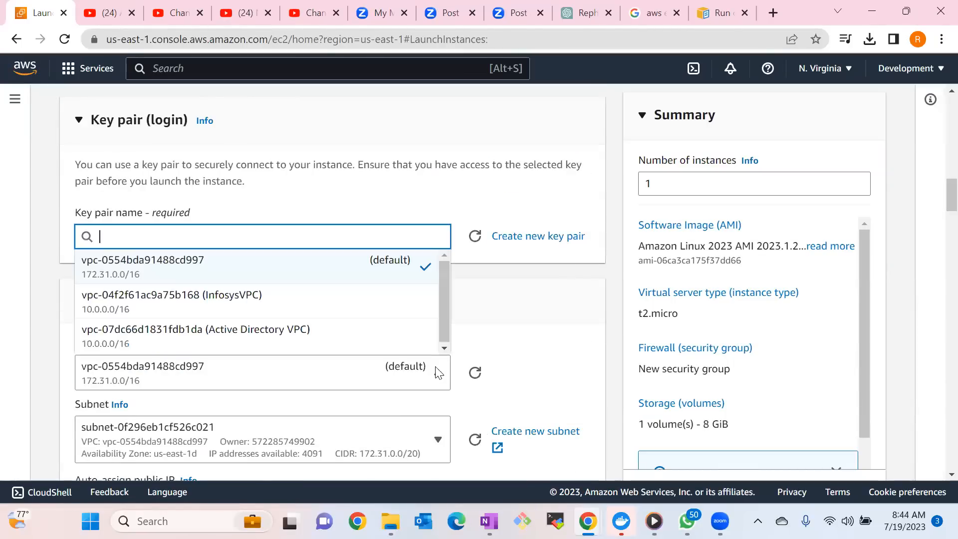
{"action": "left_click", "coordinate": [261, 306]}
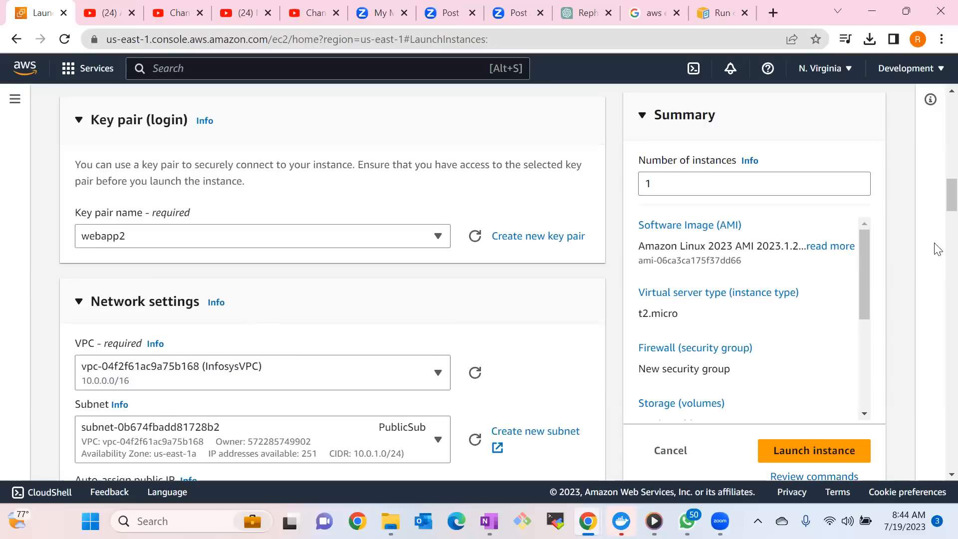
Switch the firewall to an existing security group and select Webserve.
{"action": "scroll", "coordinate": [937, 206], "scroll_direction": "down", "scroll_amount": 4}
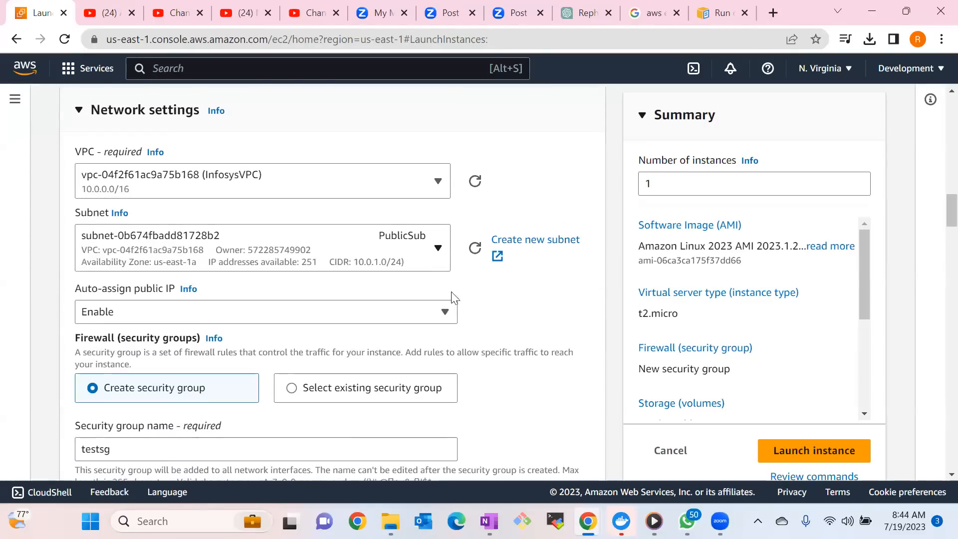
{"action": "left_click", "coordinate": [369, 388]}
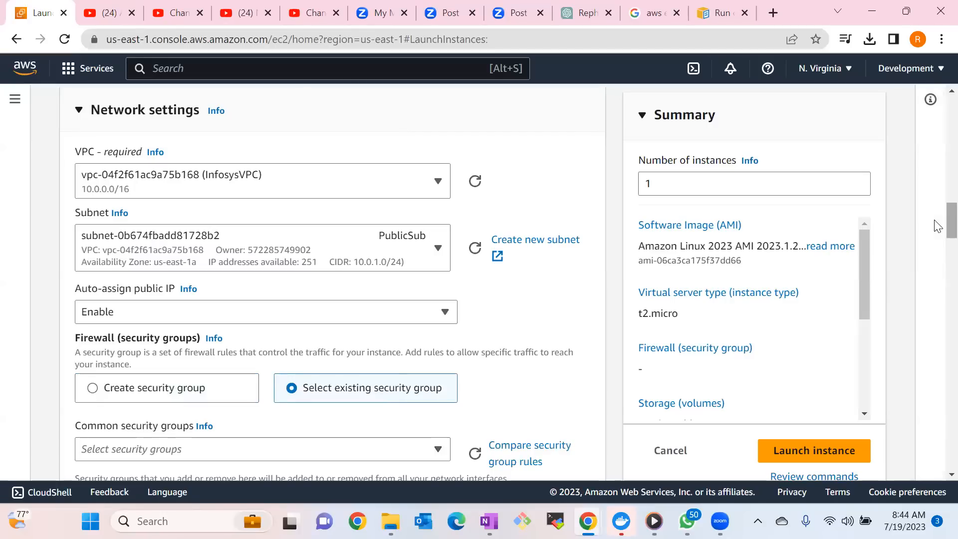
{"action": "scroll", "coordinate": [936, 235], "scroll_direction": "down", "scroll_amount": 2}
{"action": "scroll", "coordinate": [937, 235], "scroll_direction": "down", "scroll_amount": 1}
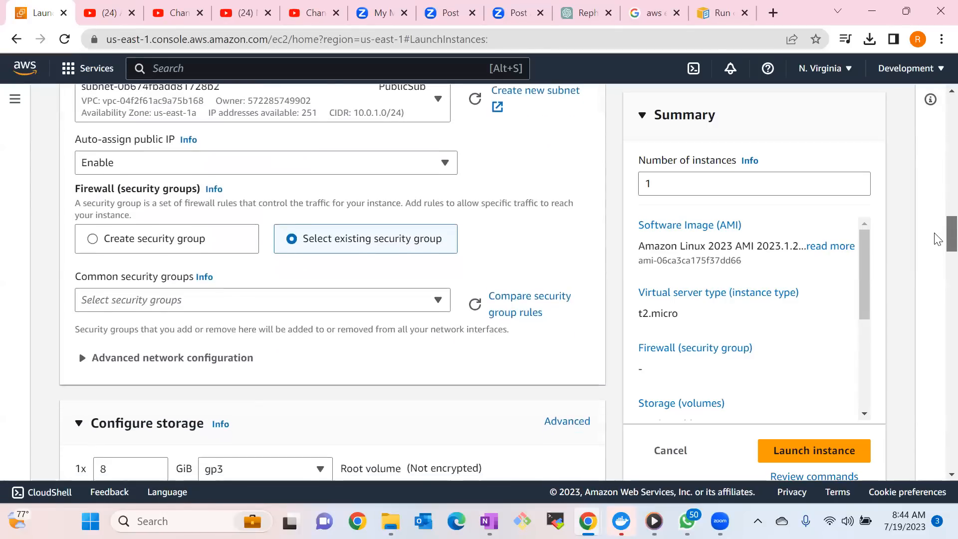
{"action": "left_click", "coordinate": [352, 308]}
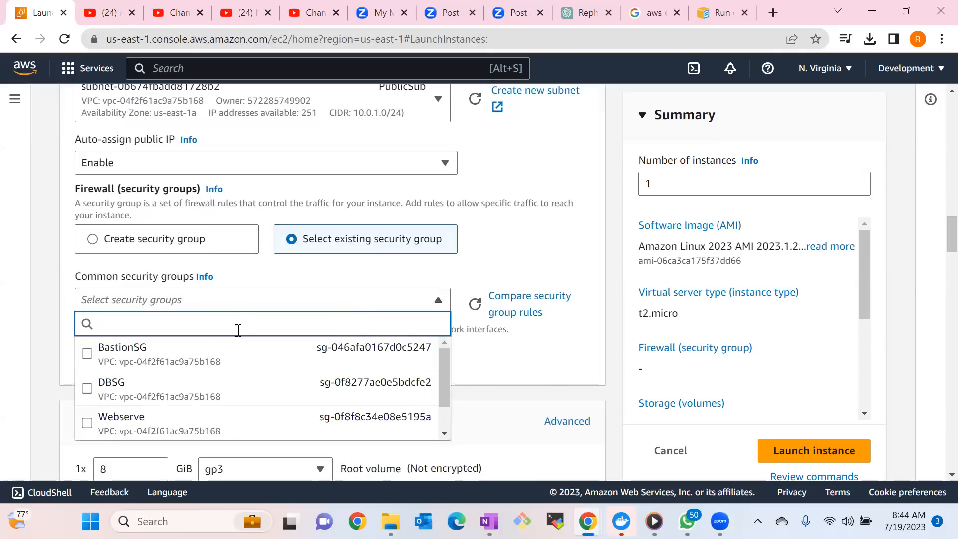
{"action": "left_click", "coordinate": [140, 417]}
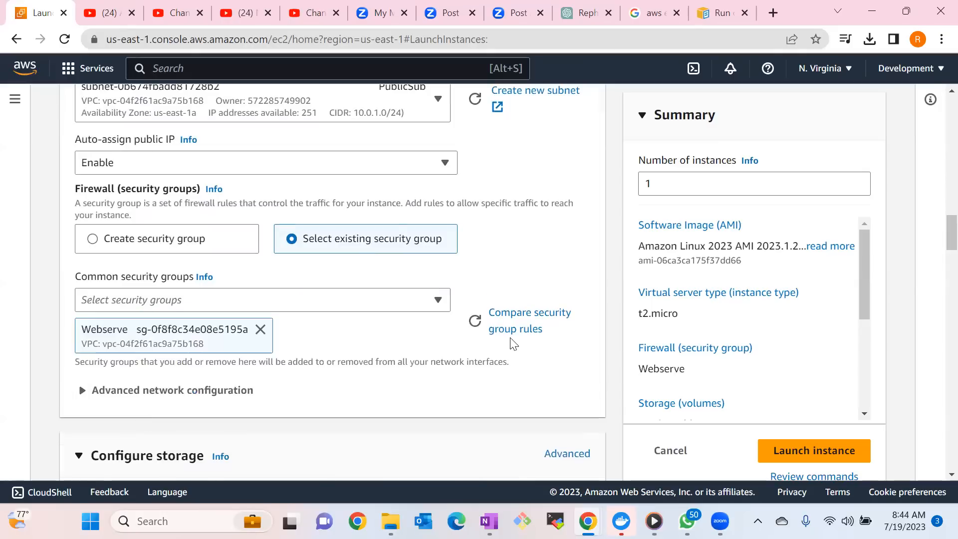
Copy the example web server bash script from the open EC2 user guide page and paste it into the instance's user data.
{"action": "scroll", "coordinate": [939, 248], "scroll_direction": "down", "scroll_amount": 2}
{"action": "scroll", "coordinate": [937, 248], "scroll_direction": "down", "scroll_amount": 9}
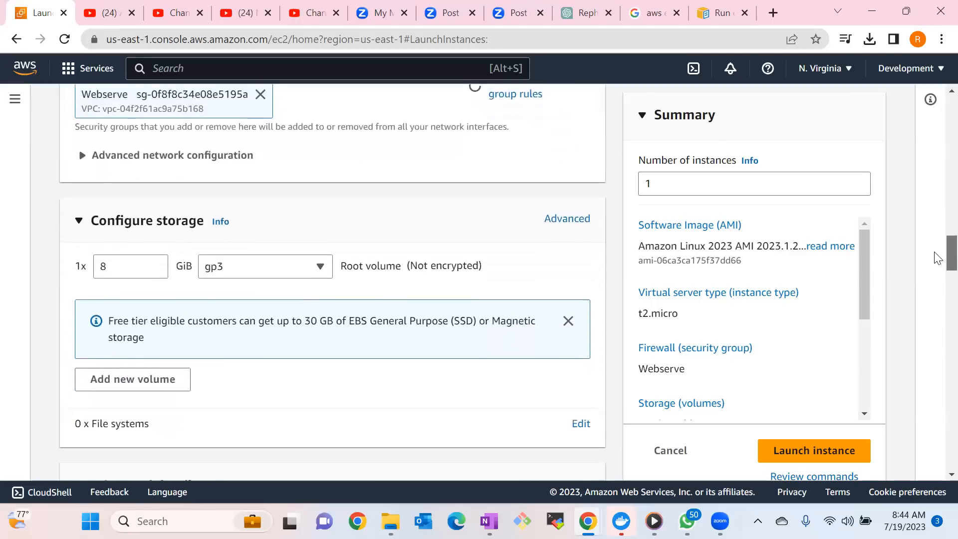
{"action": "scroll", "coordinate": [938, 288], "scroll_direction": "down", "scroll_amount": 6}
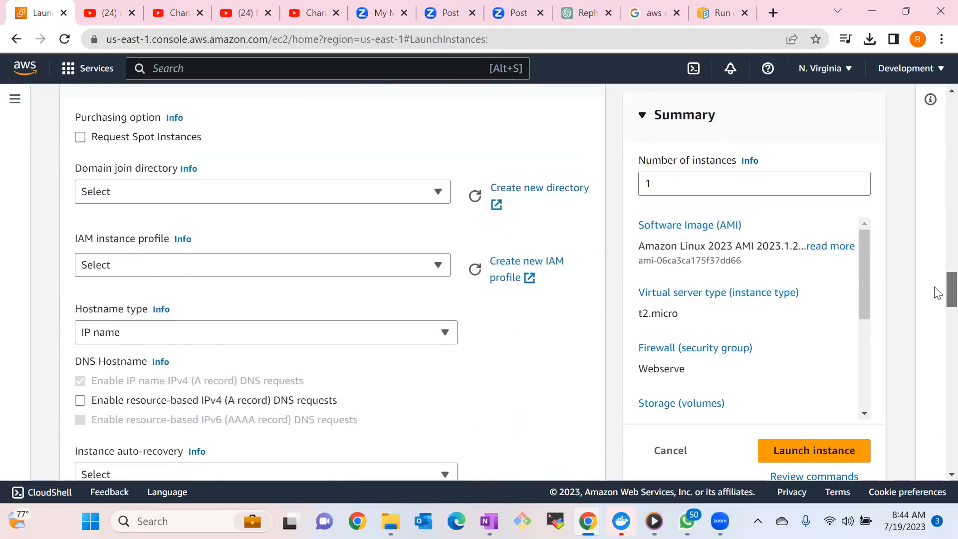
{"action": "left_click_drag", "start_coordinate": [939, 314], "coordinate": [938, 437]}
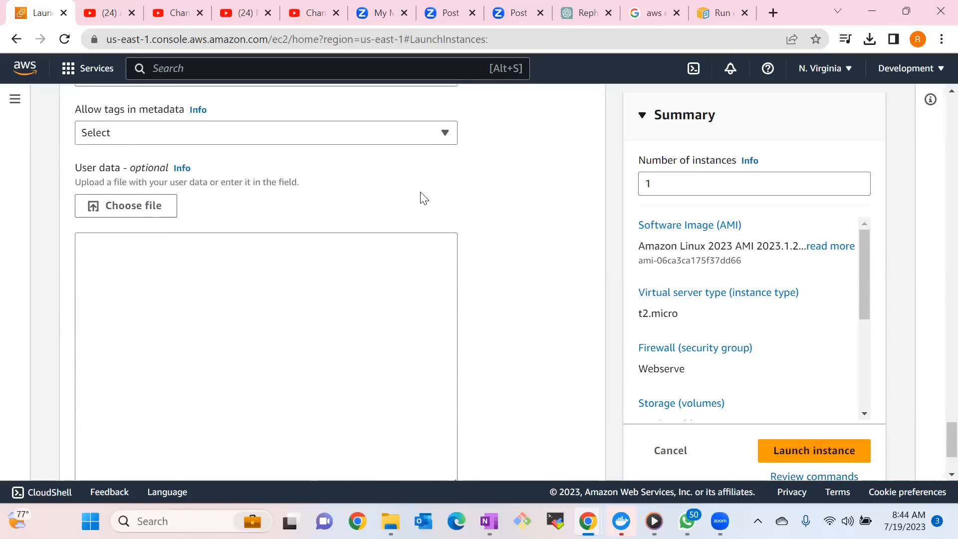
{"action": "left_click", "coordinate": [722, 13]}
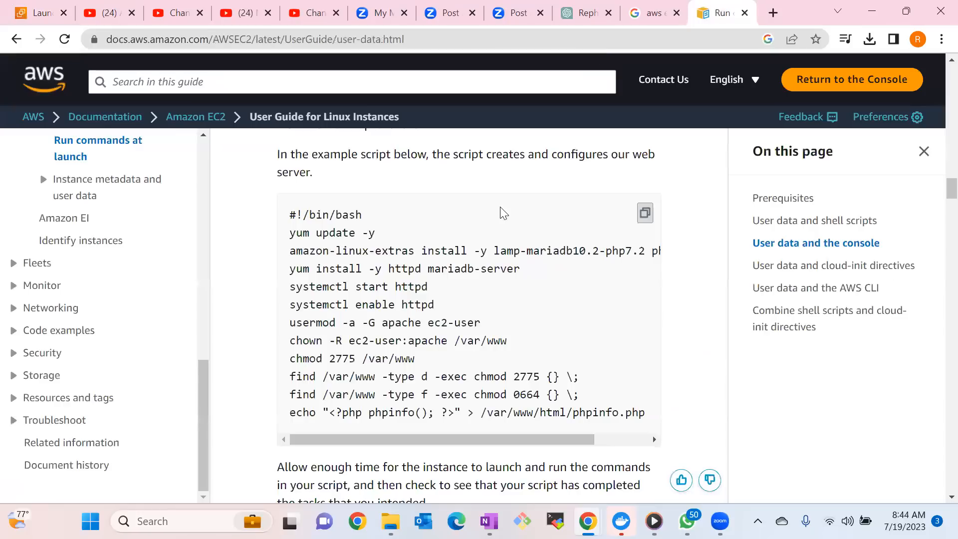
{"action": "left_click", "coordinate": [645, 220]}
{"action": "left_click", "coordinate": [32, 15]}
{"action": "left_click", "coordinate": [164, 272]}
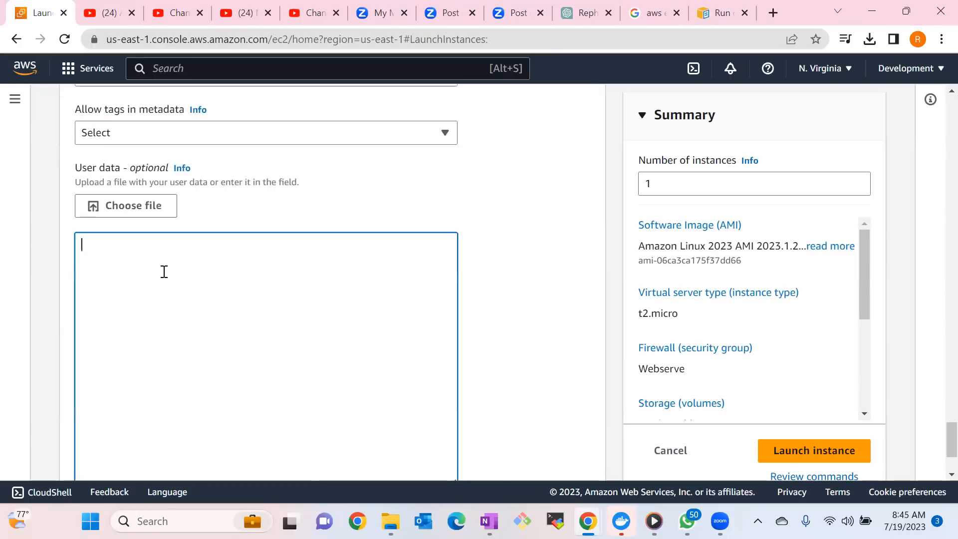
{"action": "key", "text": "ctrl+v"}
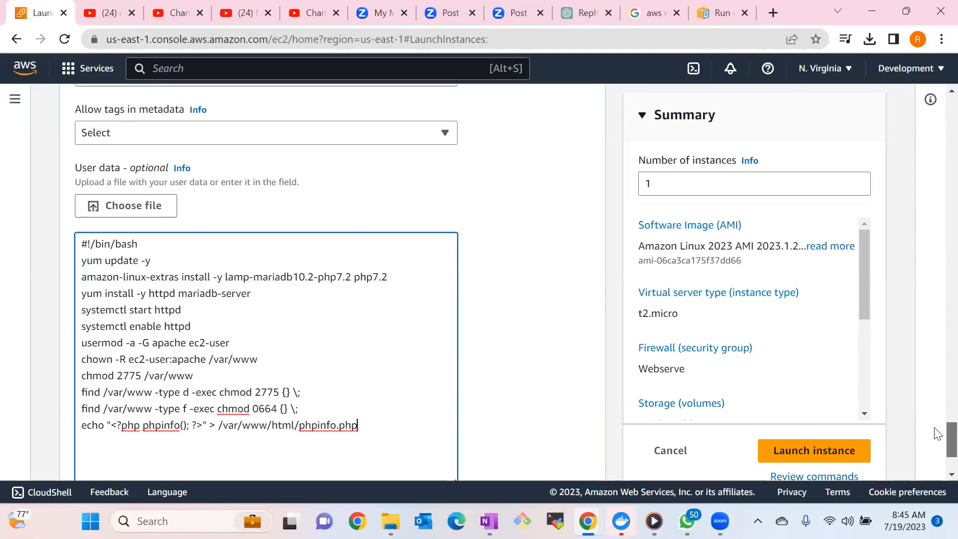
Launch the instance and open it in the EC2 instances list.
{"action": "mouse_move", "coordinate": [935, 424]}
{"action": "left_mouse_down"}
{"action": "mouse_move", "coordinate": [934, 411]}
{"action": "mouse_move", "coordinate": [935, 442]}
{"action": "left_mouse_up"}
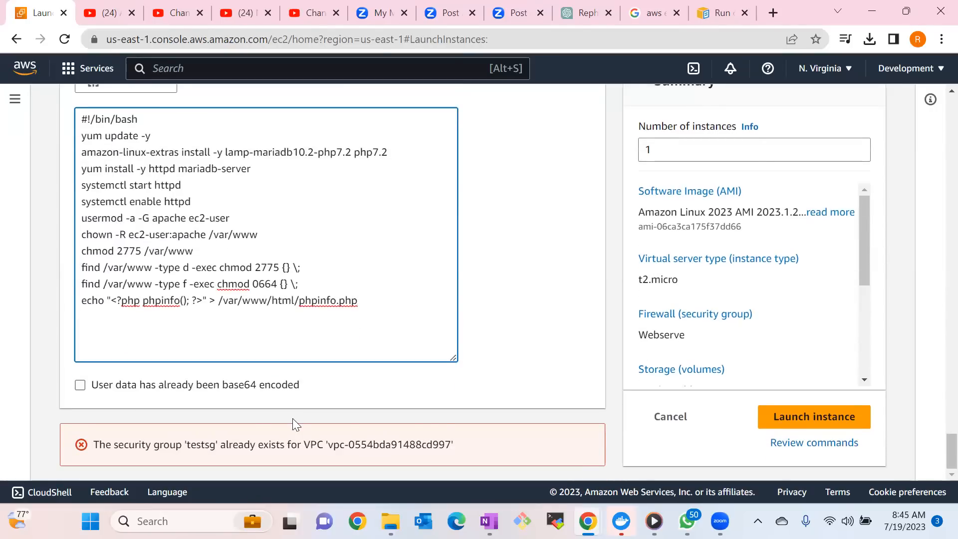
{"action": "left_click", "coordinate": [794, 415]}
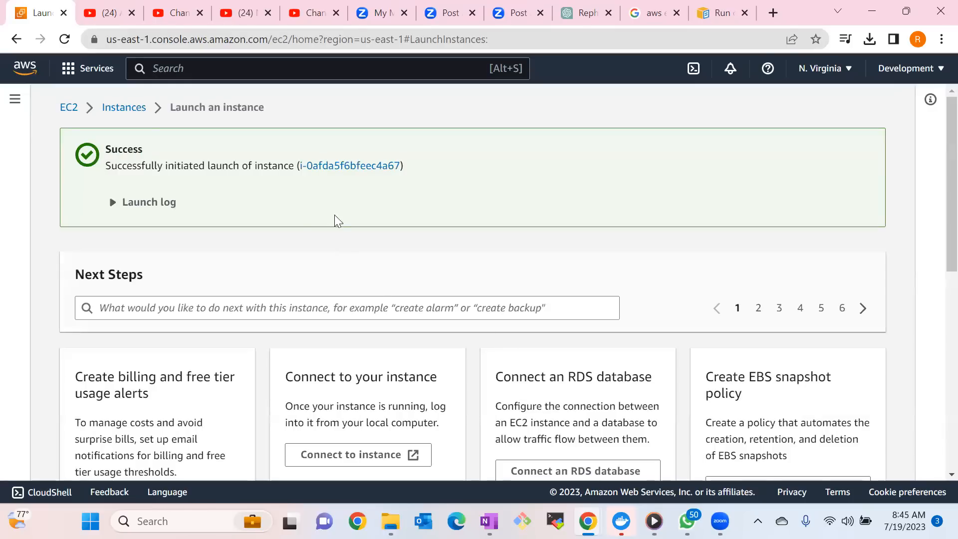
{"action": "left_click", "coordinate": [314, 198]}
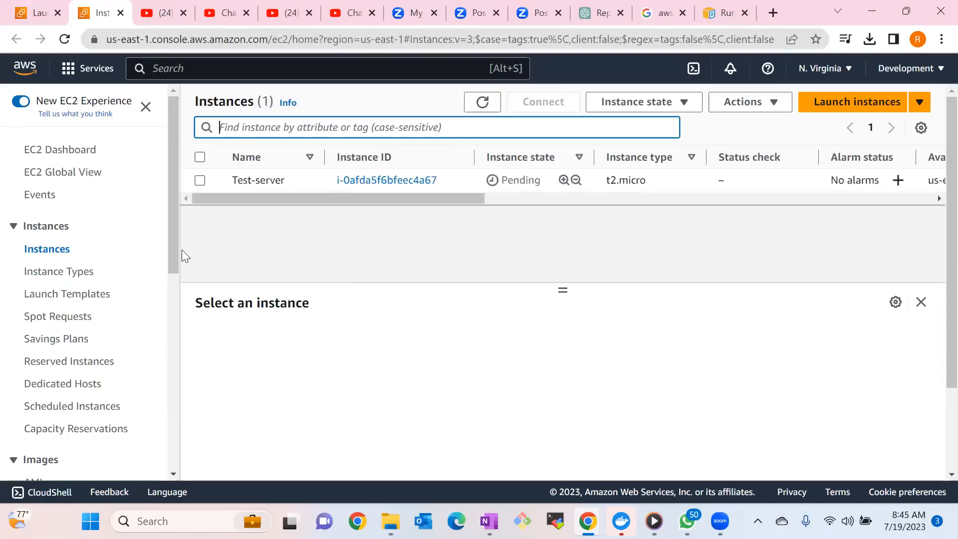
Refresh the instances list repeatedly to check the state of Test-server.
{"action": "left_click", "coordinate": [484, 105]}
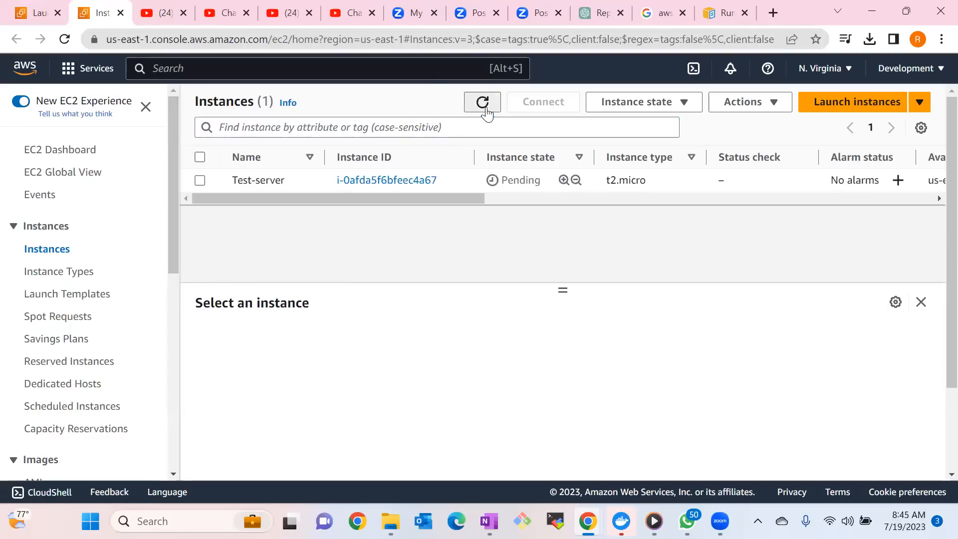
{"action": "left_click", "coordinate": [487, 108]}
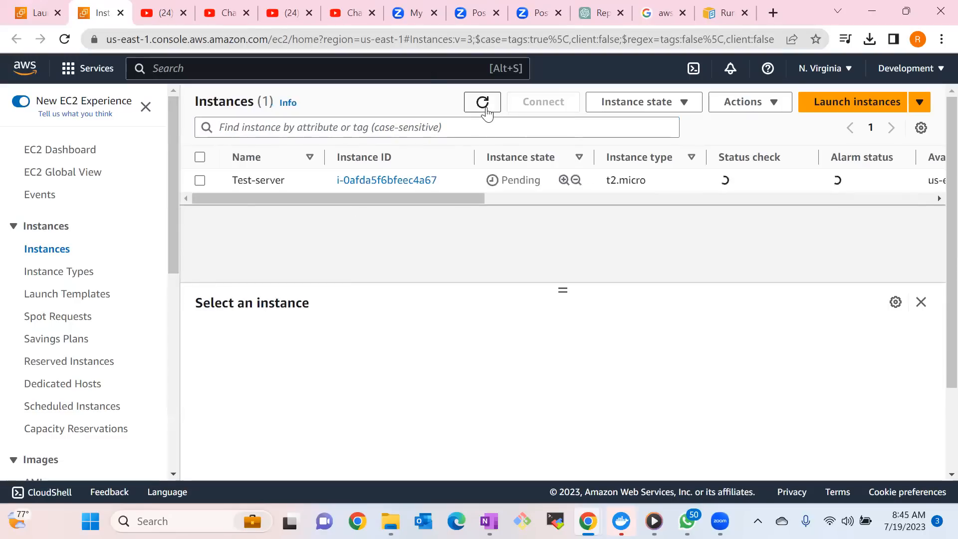
{"action": "left_click", "coordinate": [486, 111]}
{"action": "left_click", "coordinate": [485, 111]}
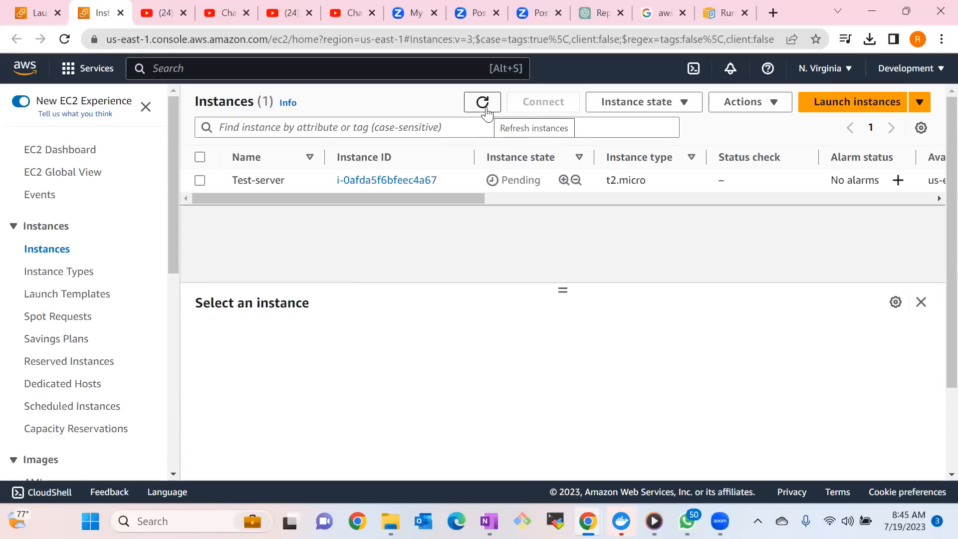
{"action": "left_click", "coordinate": [487, 110]}
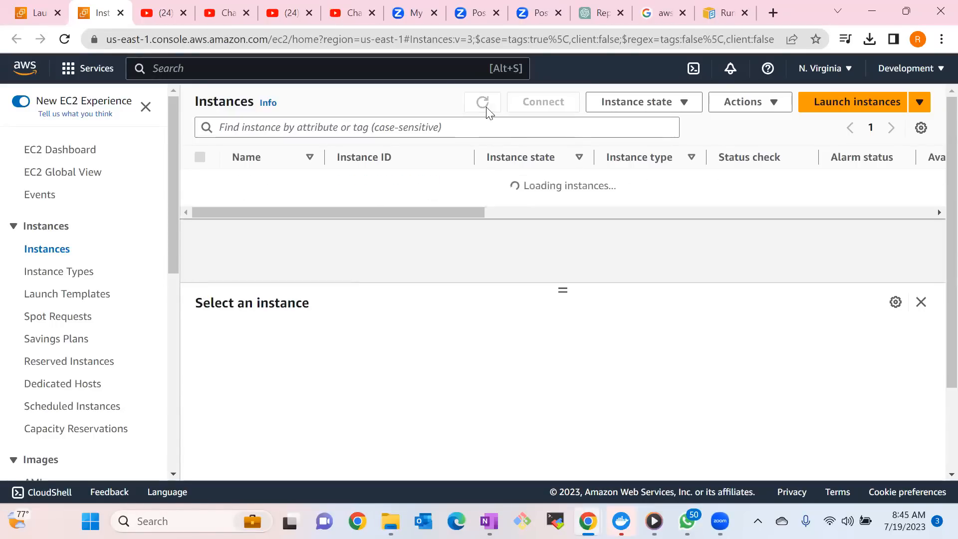